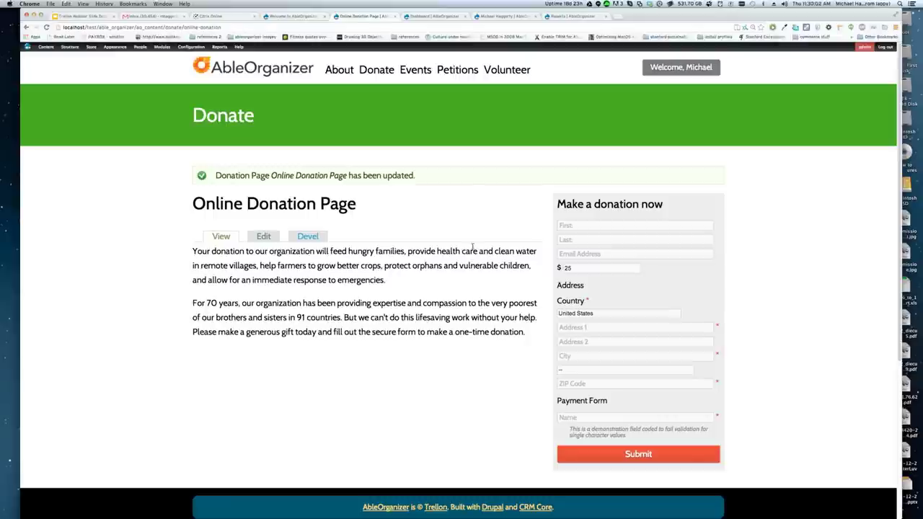
- Open the AbleOrganizer dashboard and look through the Recent Activity stream down to its oldest entries
left_click(428, 17)
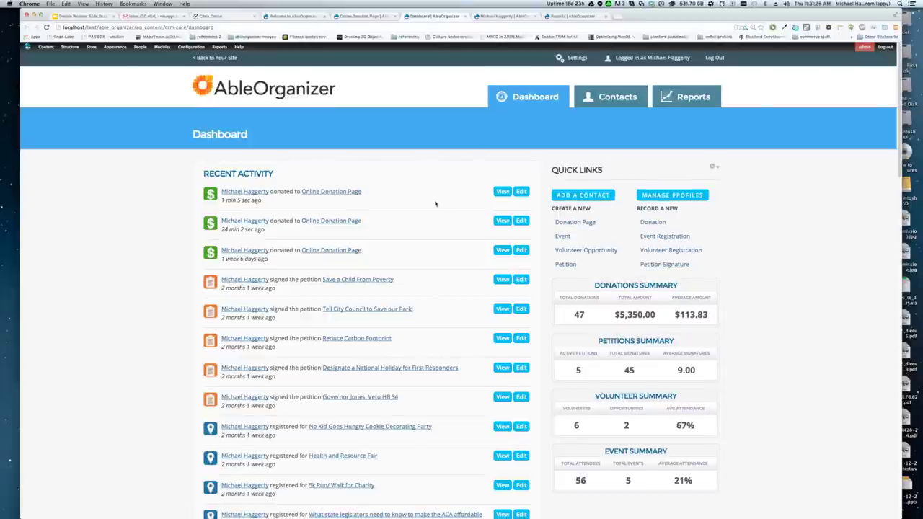
scroll(435, 204, "down", 5)
scroll(433, 206, "up", 3)
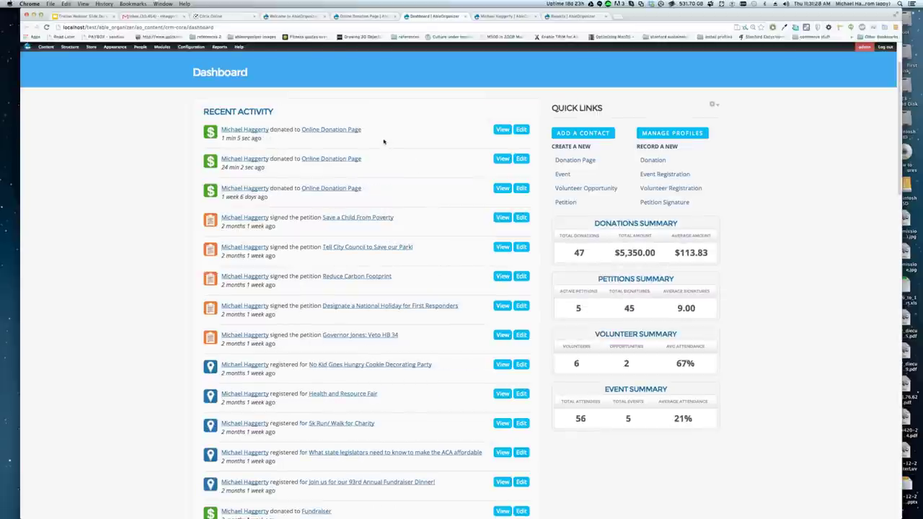
scroll(425, 239, "down", 20)
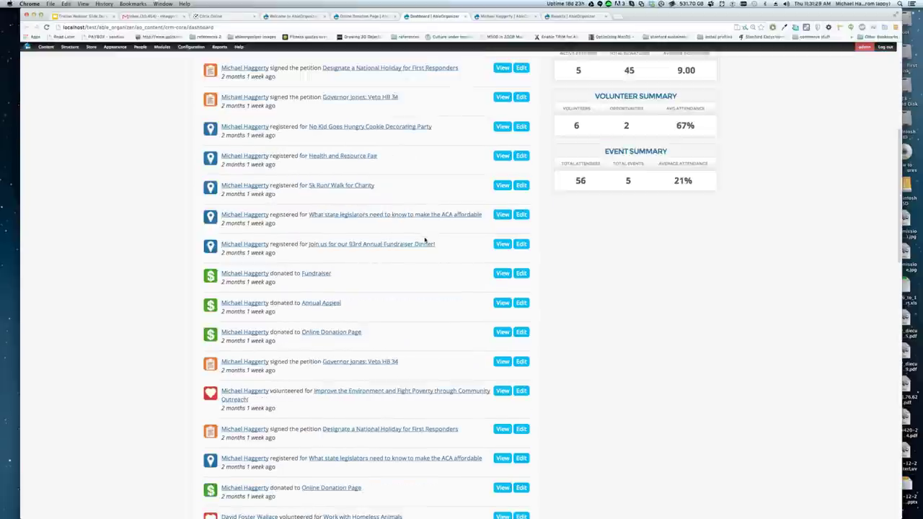
scroll(425, 240, "up", 20)
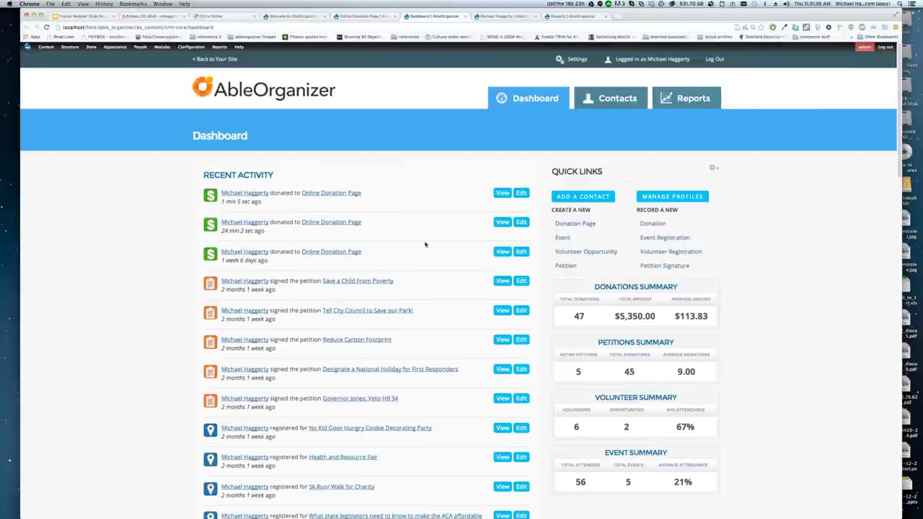
scroll(425, 245, "down", 20)
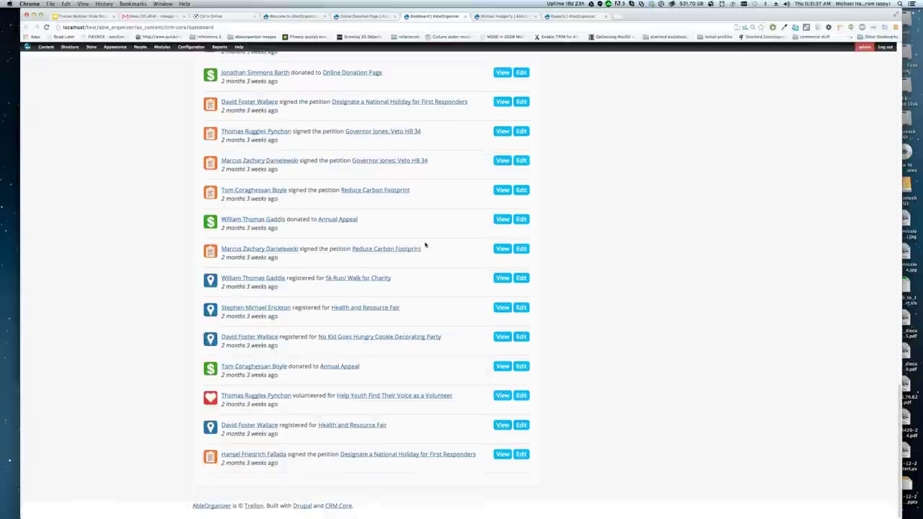
scroll(426, 246, "up", 5)
scroll(426, 245, "down", 5)
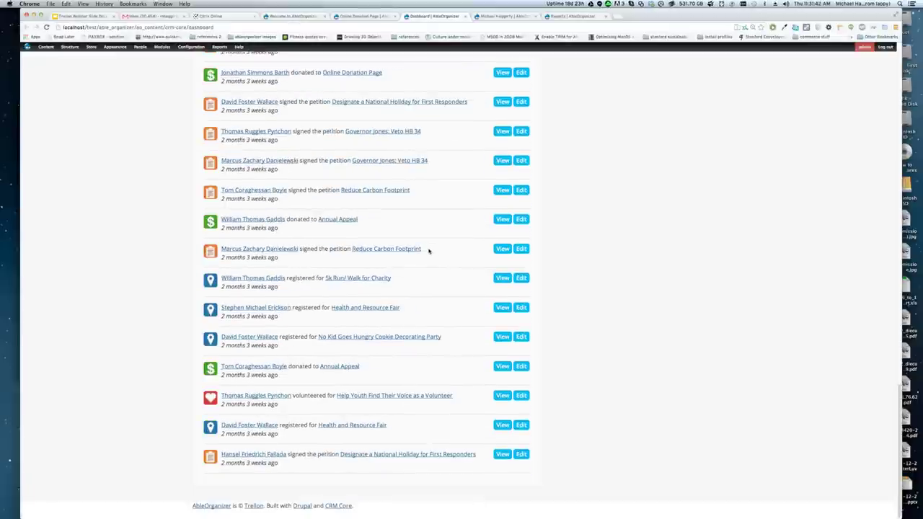
scroll(428, 251, "up", 15)
scroll(429, 251, "down", 8)
scroll(428, 251, "down", 7)
scroll(428, 250, "up", 15)
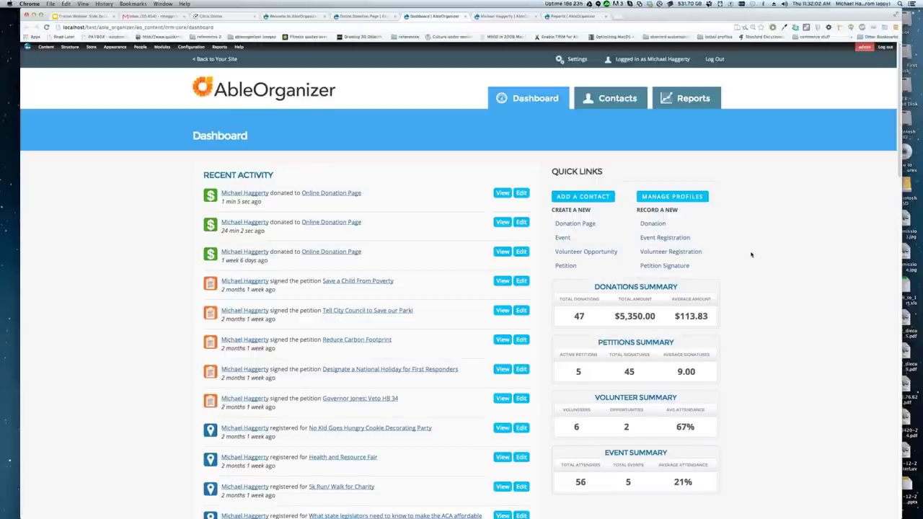
- Examine the dashboard's donations, petitions, volunteer and event summaries, focusing on the donation count, total amount and average amount
scroll(753, 255, "down", 4)
left_click_drag(566, 141, 717, 323)
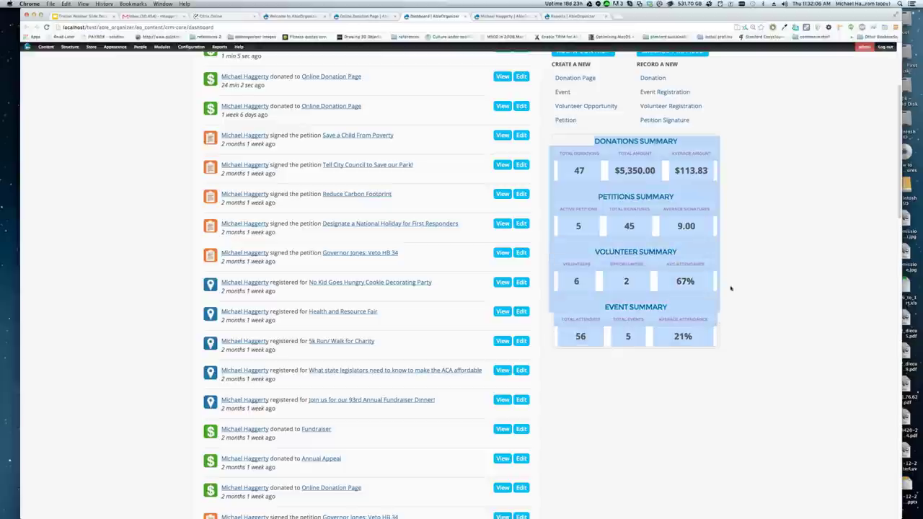
left_click(742, 245)
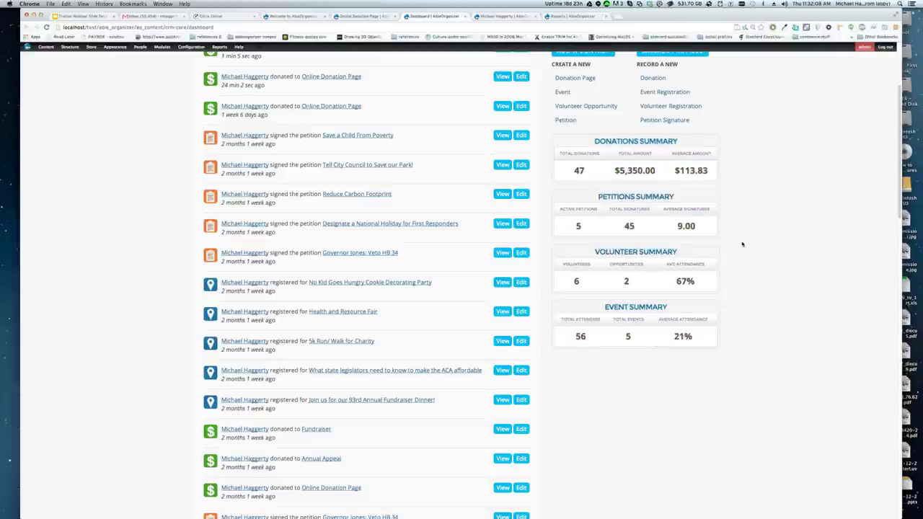
left_click_drag(714, 153, 580, 170)
double_click(579, 170)
left_click_drag(617, 171, 643, 170)
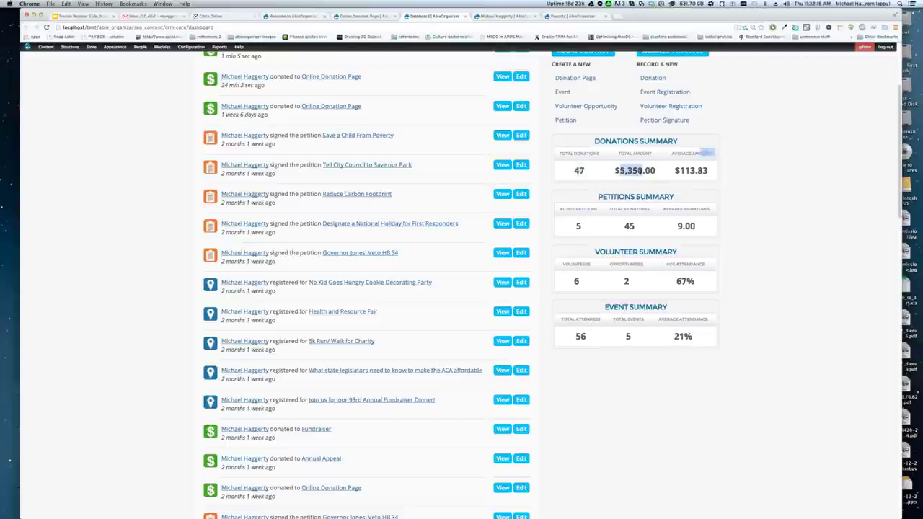
left_click(721, 186)
left_click_drag(675, 170, 693, 170)
left_click(751, 208)
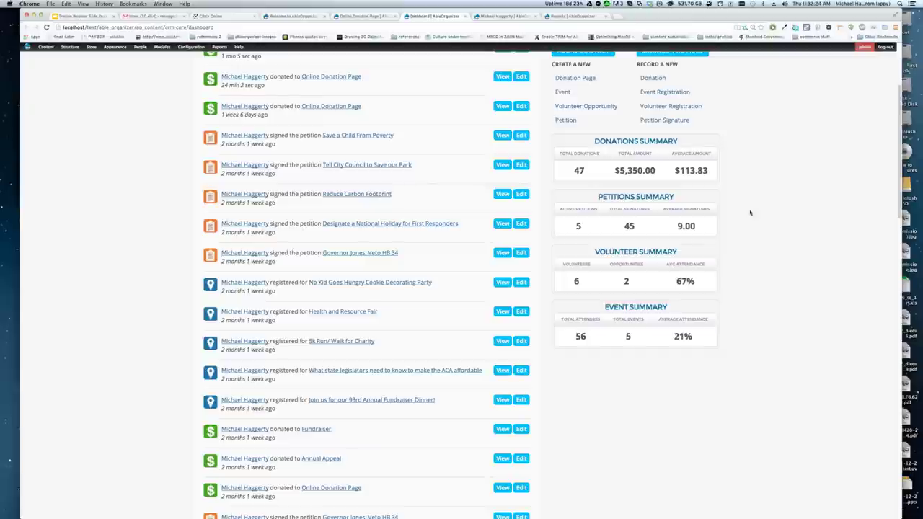
scroll(750, 212, "up", 1)
left_click_drag(711, 195, 701, 211)
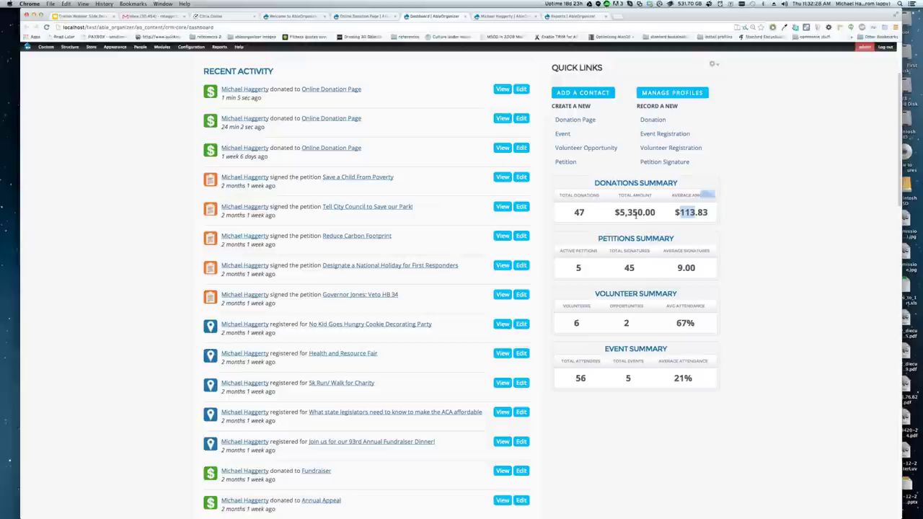
double_click(578, 212)
left_click(808, 246)
scroll(805, 246, "up", 3)
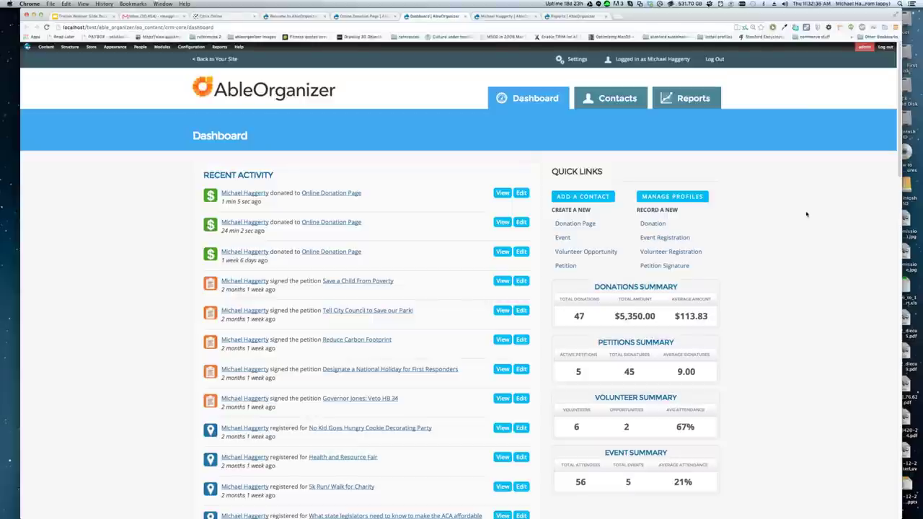
- Open the dashboard panel for editing and bring up the content choices for its Left region
mouse_move(716, 169)
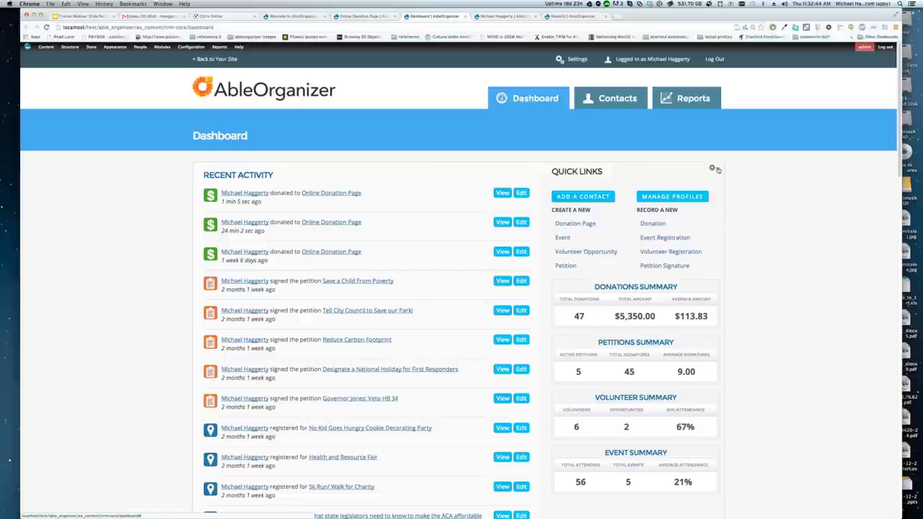
left_click(714, 168)
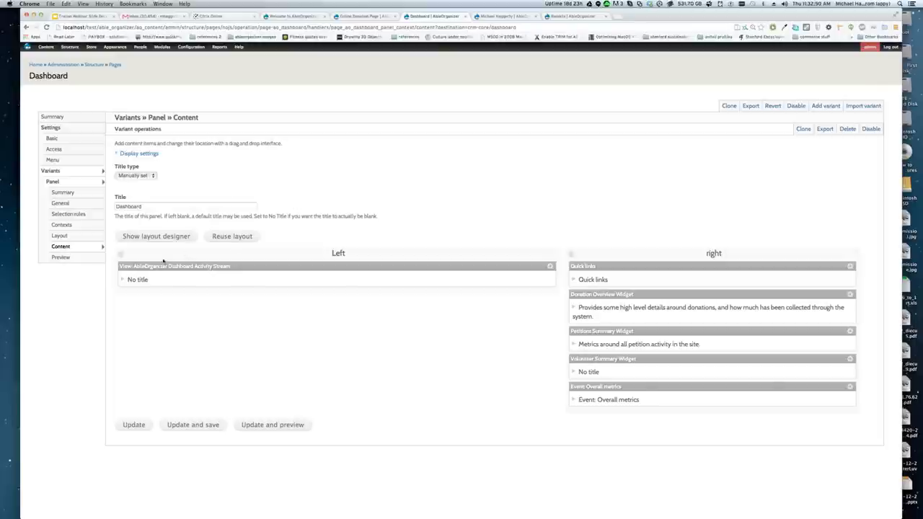
left_click(122, 254)
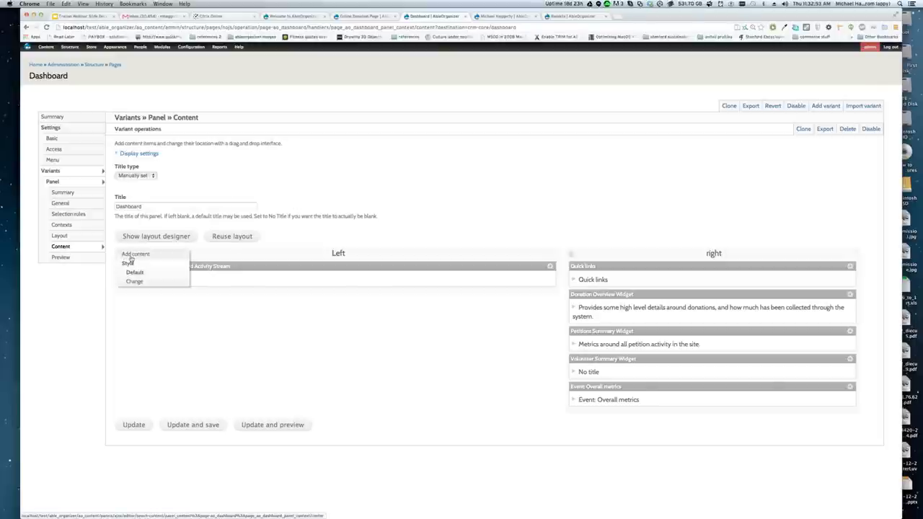
left_click(131, 257)
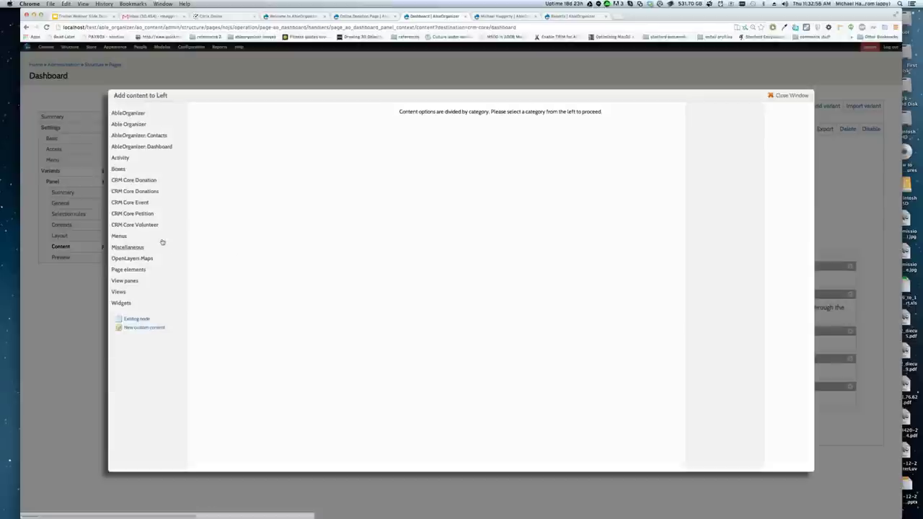
- Browse the CRM Core Volunteer, Petition, Event and Donations content options, and return to the dashboard without adding anything
left_click(143, 226)
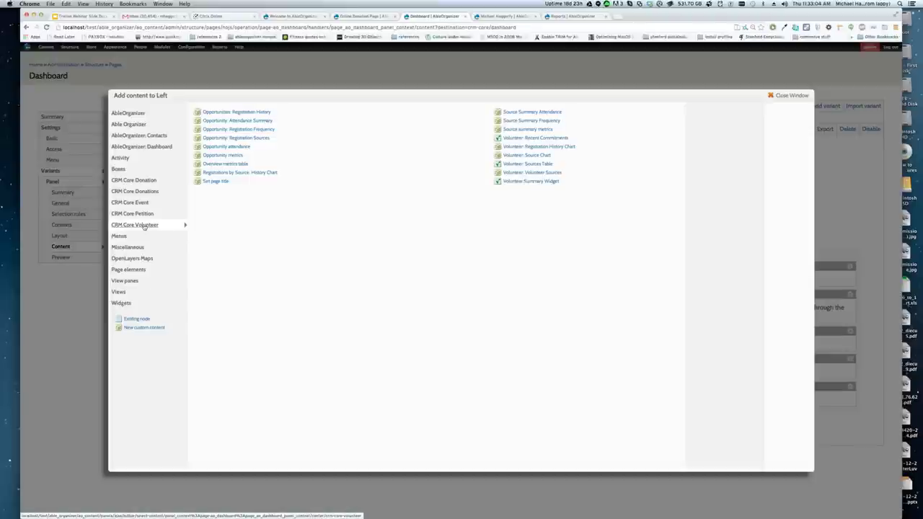
left_click(142, 215)
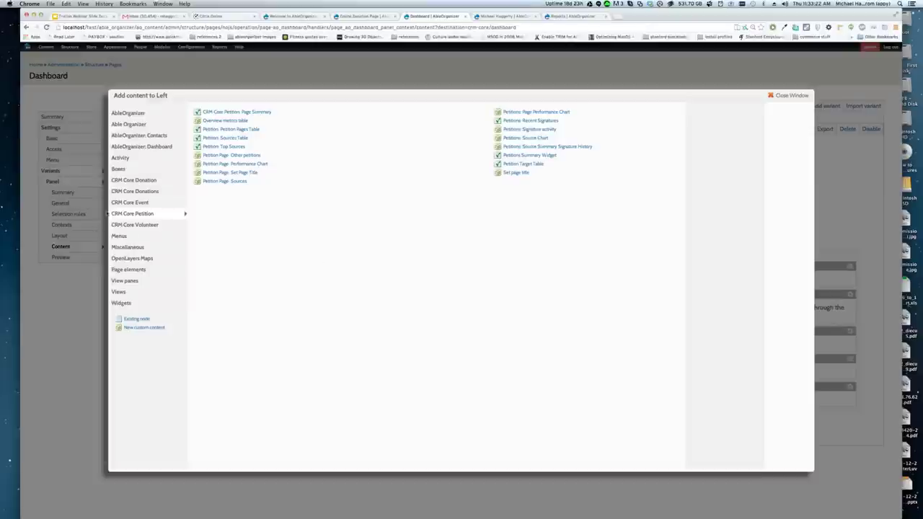
left_click(141, 202)
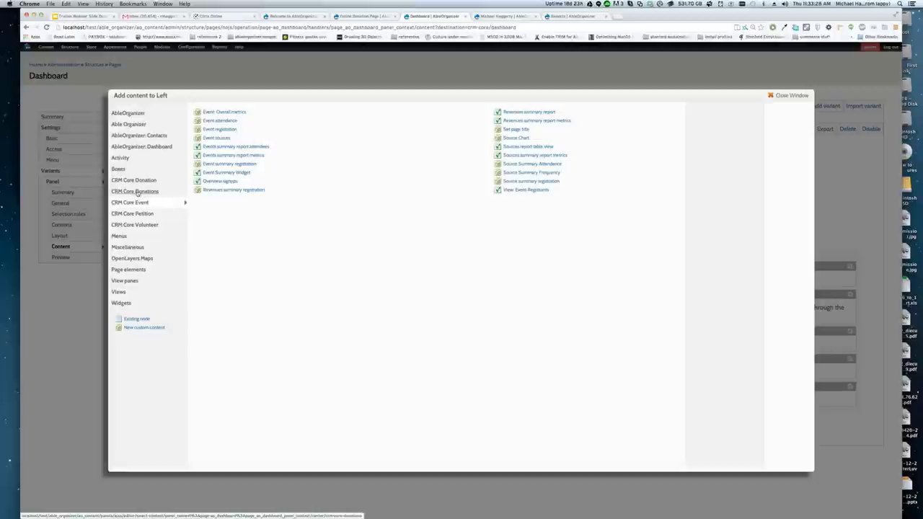
left_click(137, 192)
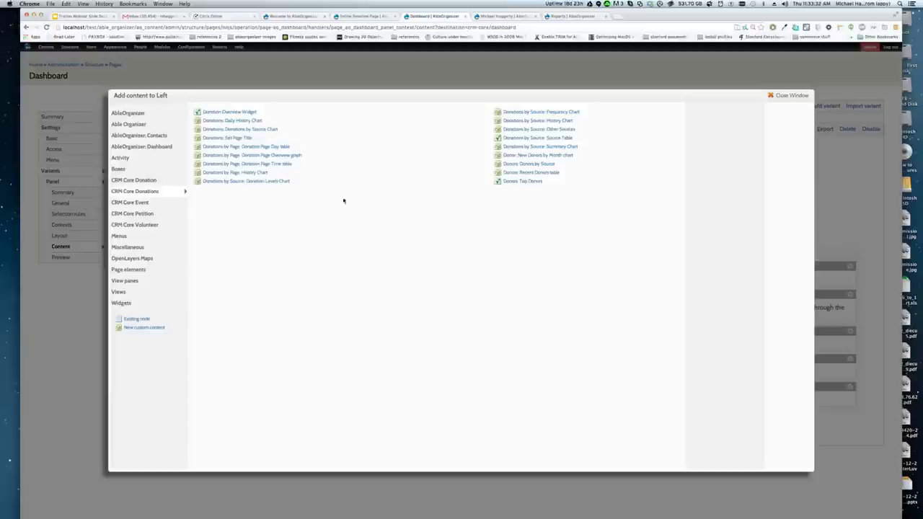
left_click(787, 96)
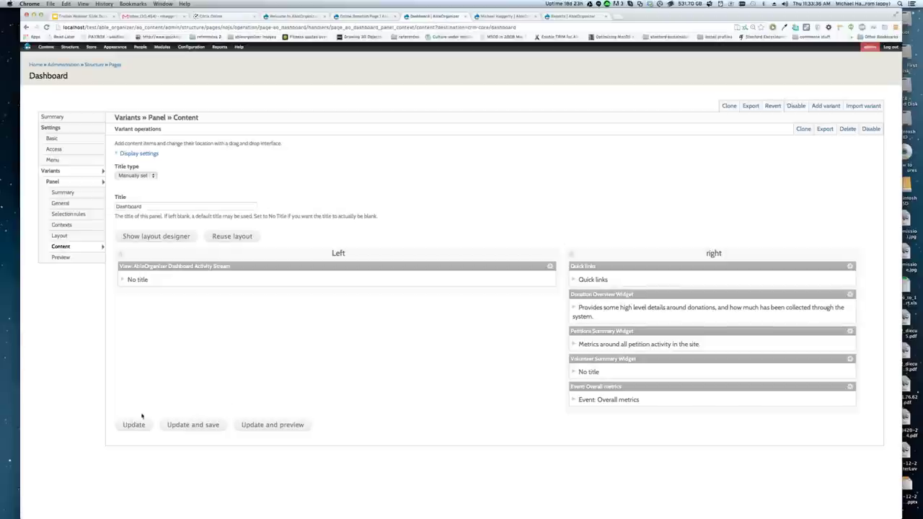
left_click(26, 27)
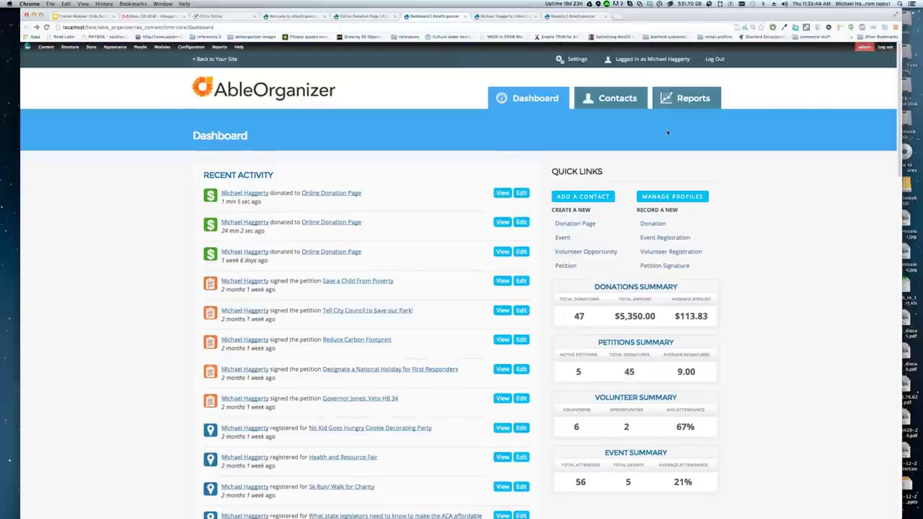
- Open the contacts list and select all contacts to view the bulk operations available for them
left_click(615, 104)
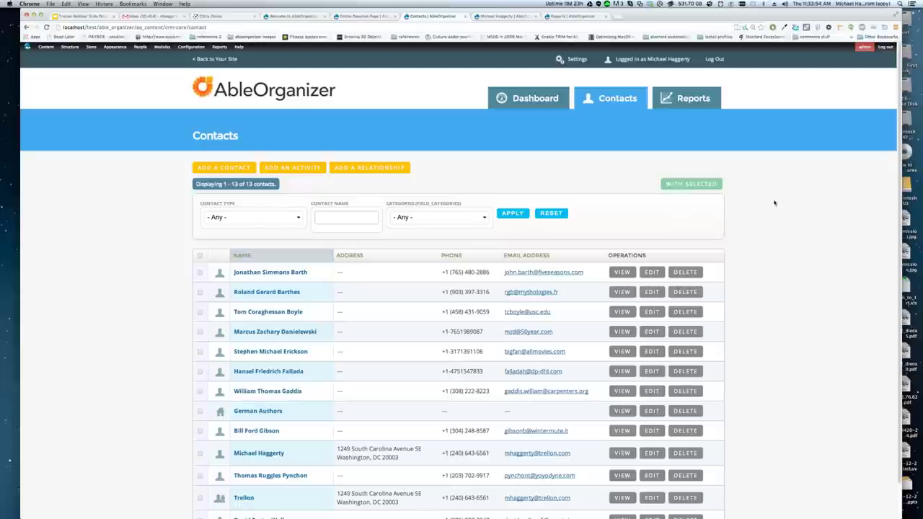
left_click(200, 256)
left_click(685, 184)
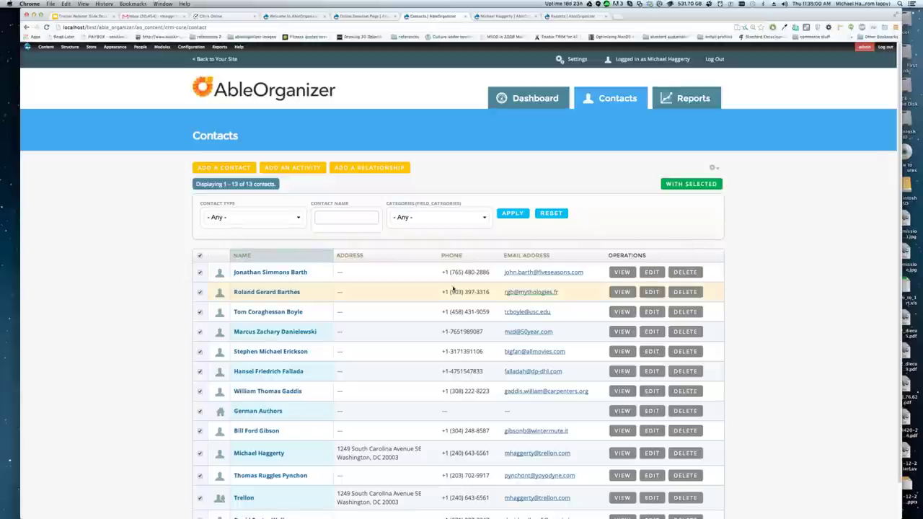
- Open the Donations Overview report from the reports list and review its charts and tables
left_click(682, 106)
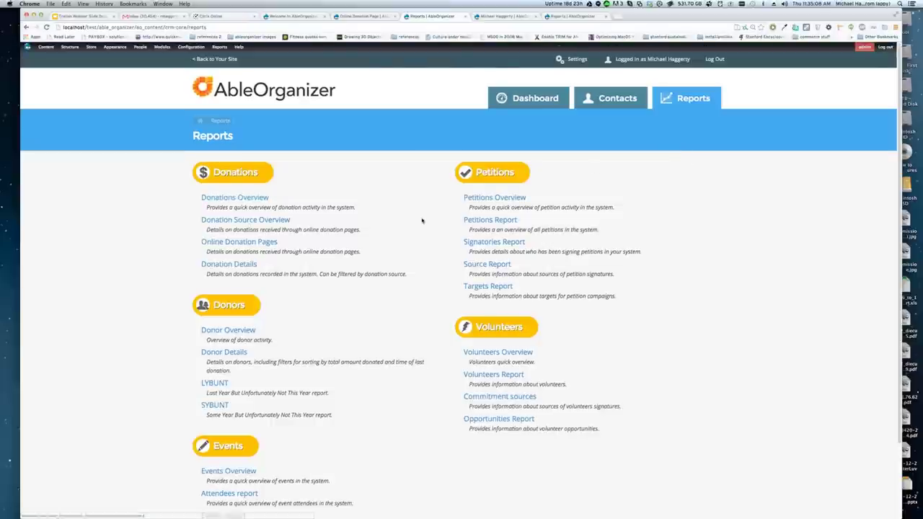
scroll(422, 220, "down", 2)
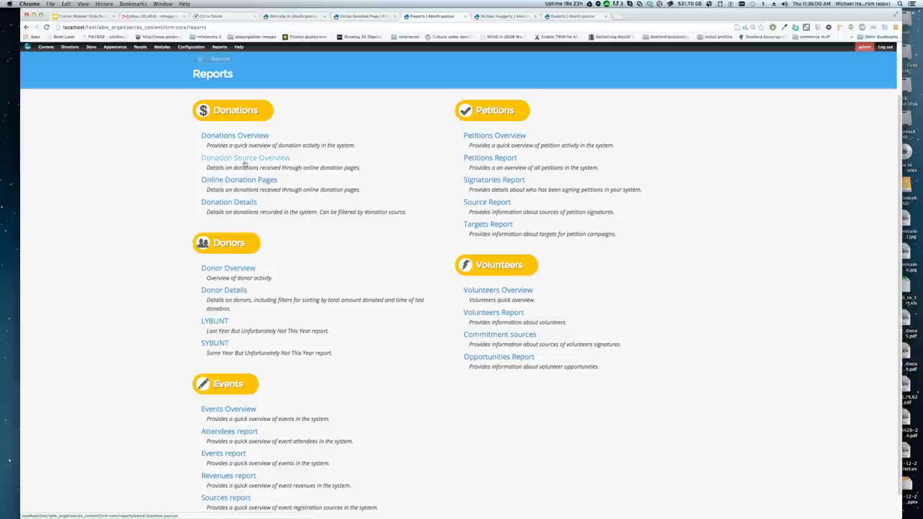
left_click(233, 136)
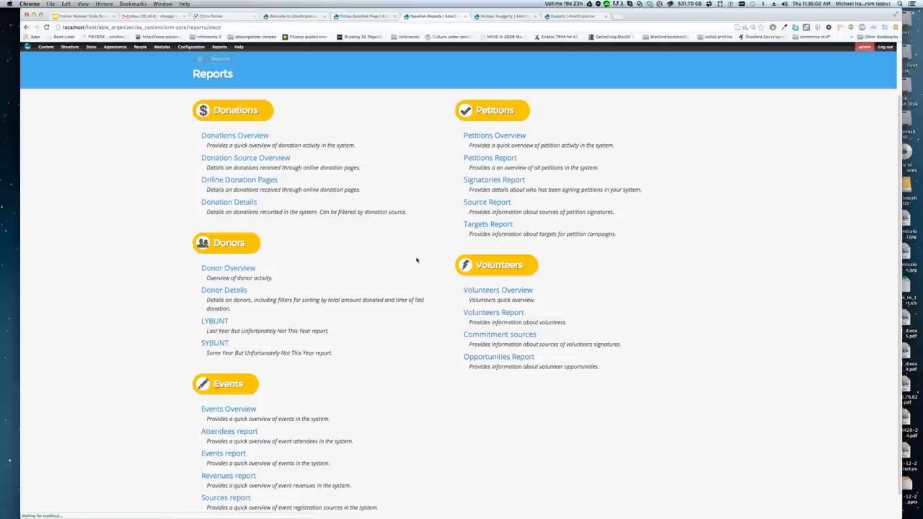
scroll(141, 254, "down", 3)
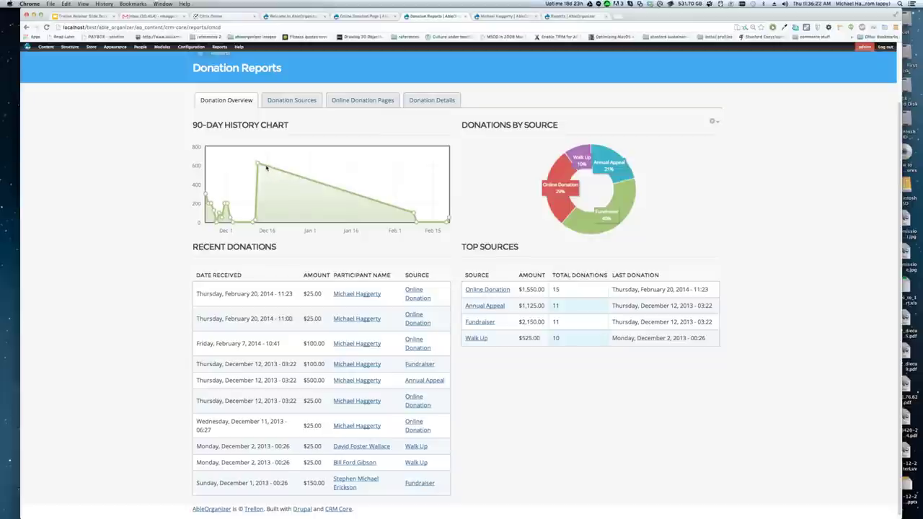
- Edit the Donations Overview panel to put Donations by Source Chart in the left region and Daily History Chart in the right, and save
left_click(714, 123)
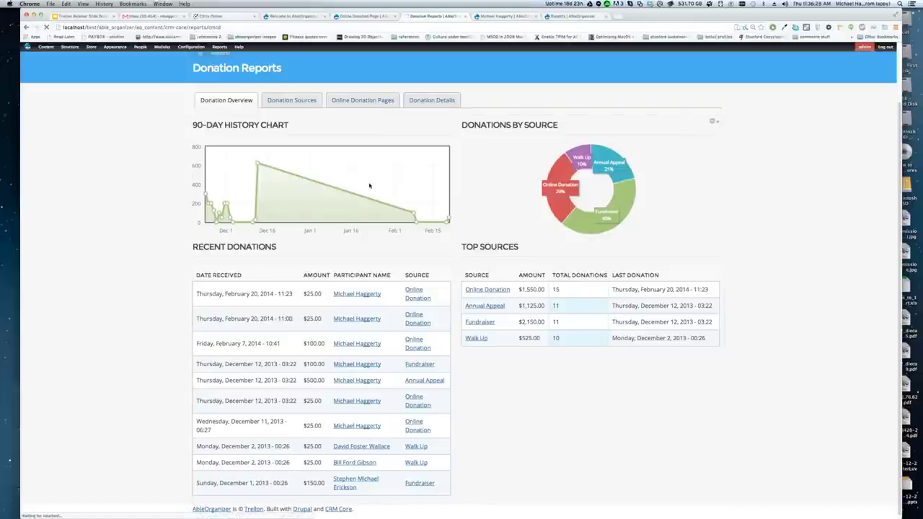
left_click_drag(584, 267, 292, 271)
left_click_drag(314, 303, 649, 266)
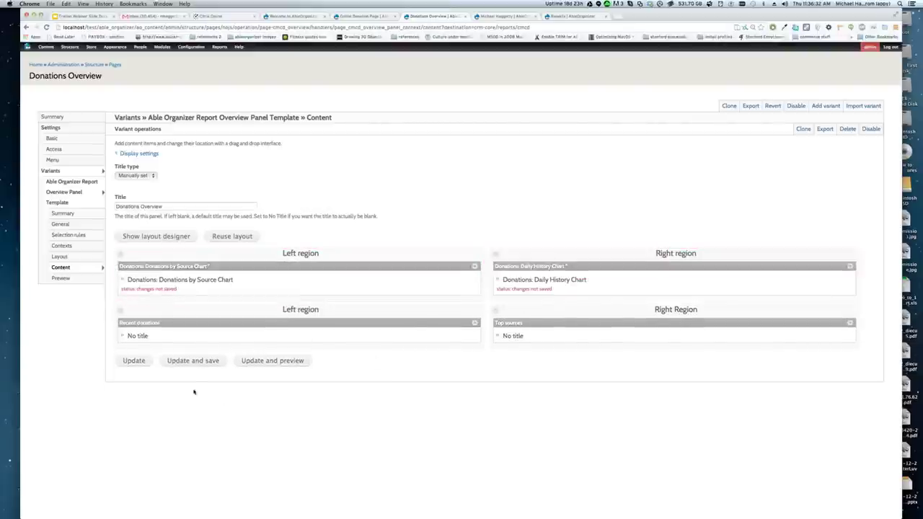
left_click(194, 361)
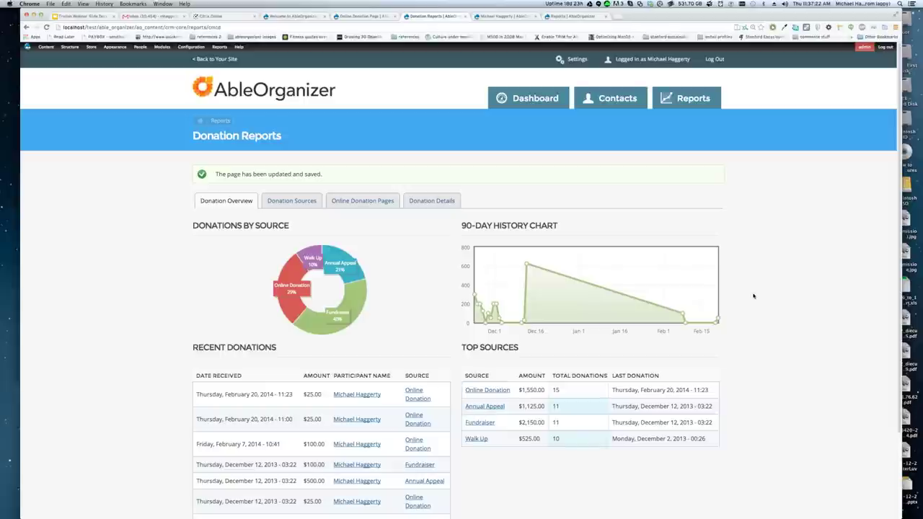
- View the saved Donations Overview panel layout in the editor and return to the donation report
left_click(714, 223)
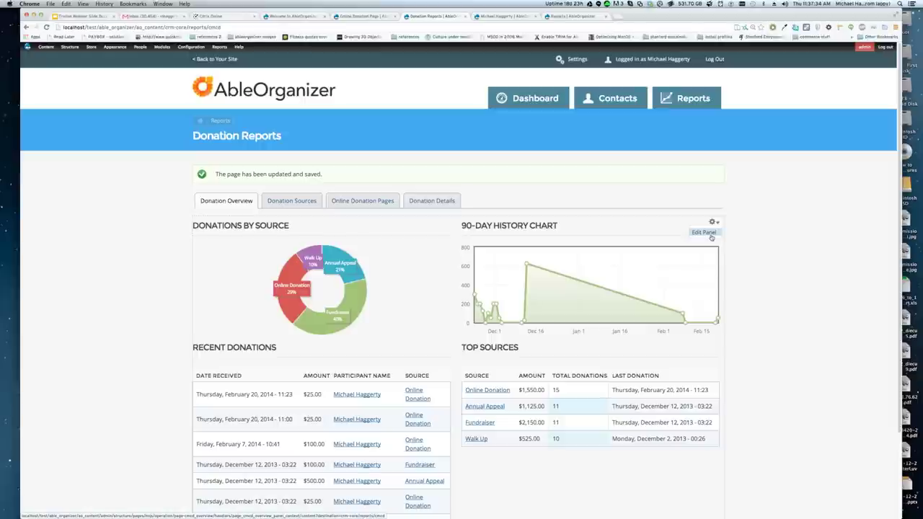
left_click(704, 232)
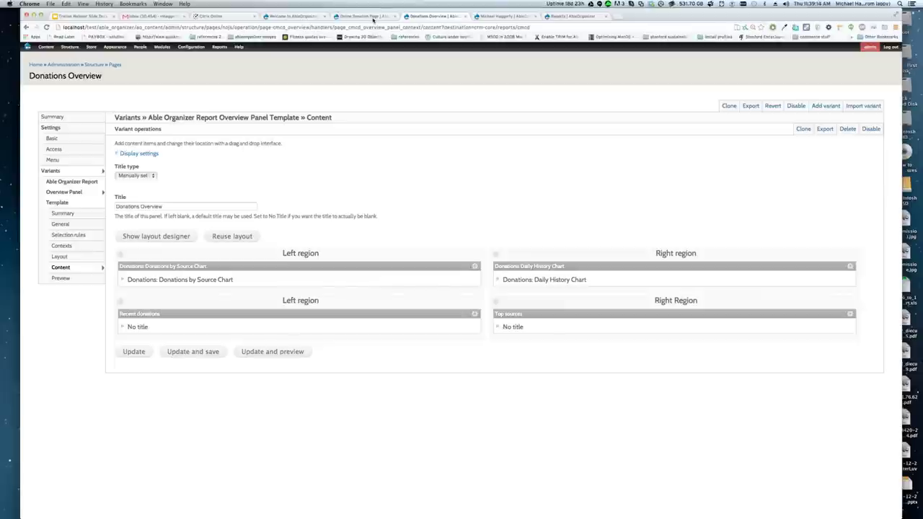
key("super+bracketleft")
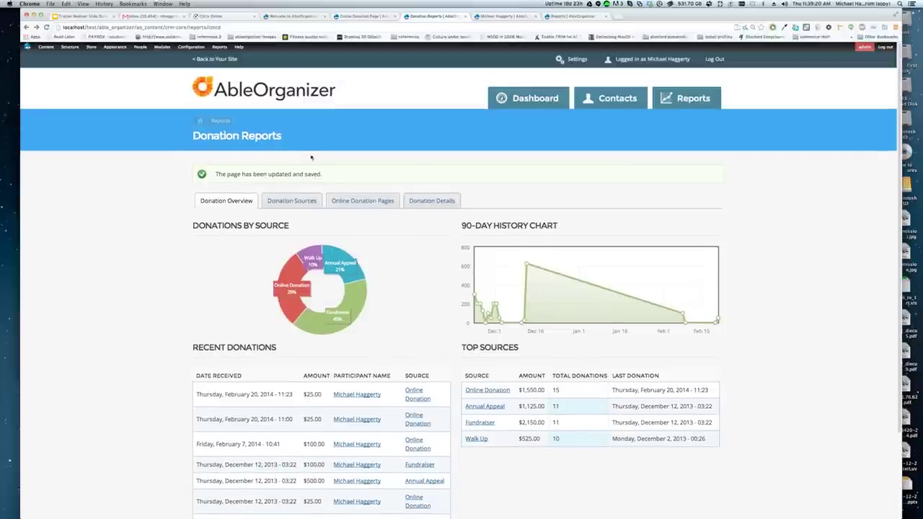
- Open the contacts list, open the individual contact linked to the admin account, and review the profile's activities, contact information and location
left_click(613, 100)
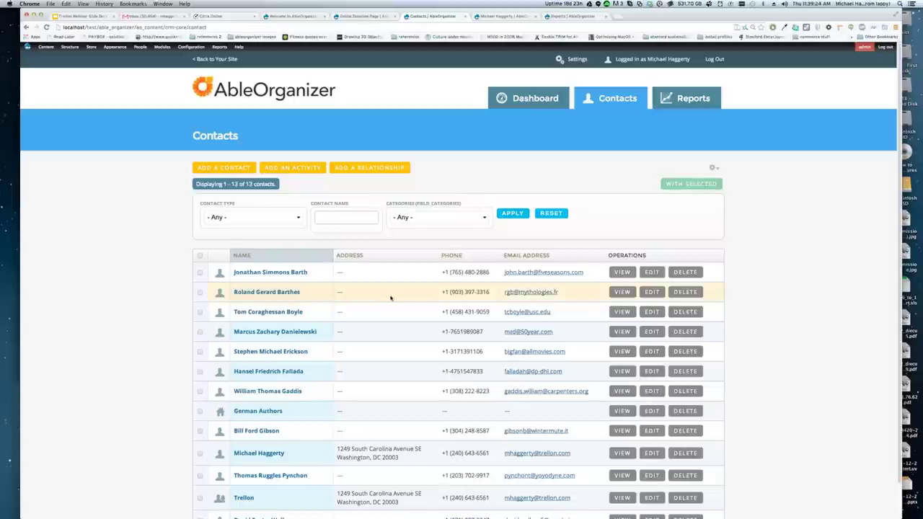
scroll(383, 294, "down", 1)
left_click(260, 416)
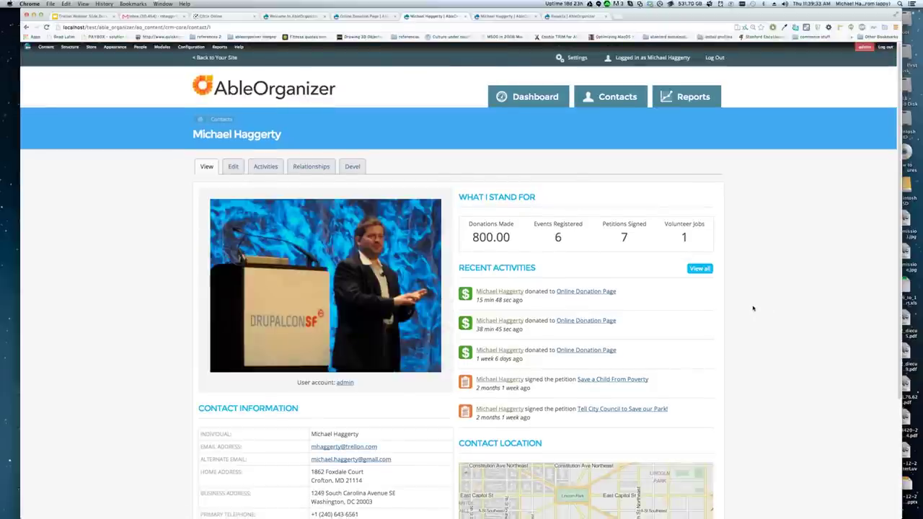
scroll(753, 309, "down", 5)
scroll(753, 309, "up", 5)
scroll(753, 308, "down", 5)
scroll(755, 309, "up", 5)
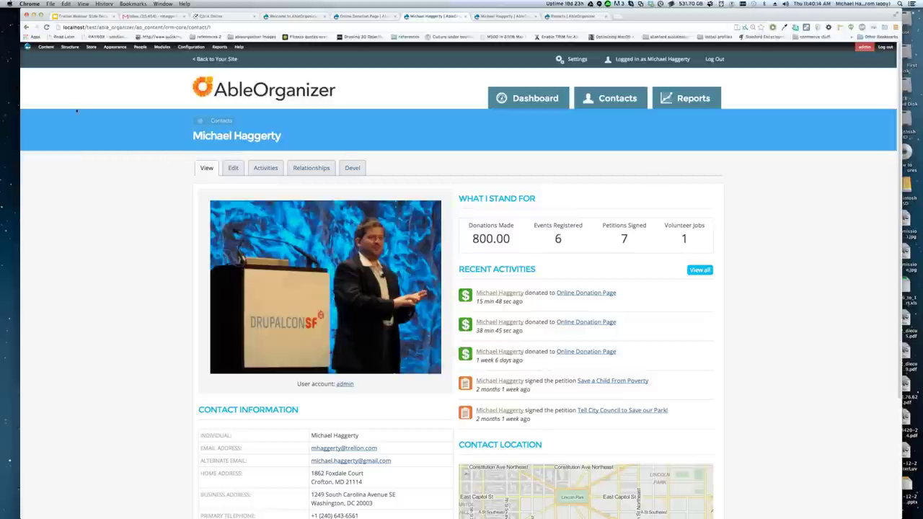
- Look through the site's content types and CRM Core structure options, and open the list of CRM activity types
mouse_move(68, 48)
mouse_move(71, 81)
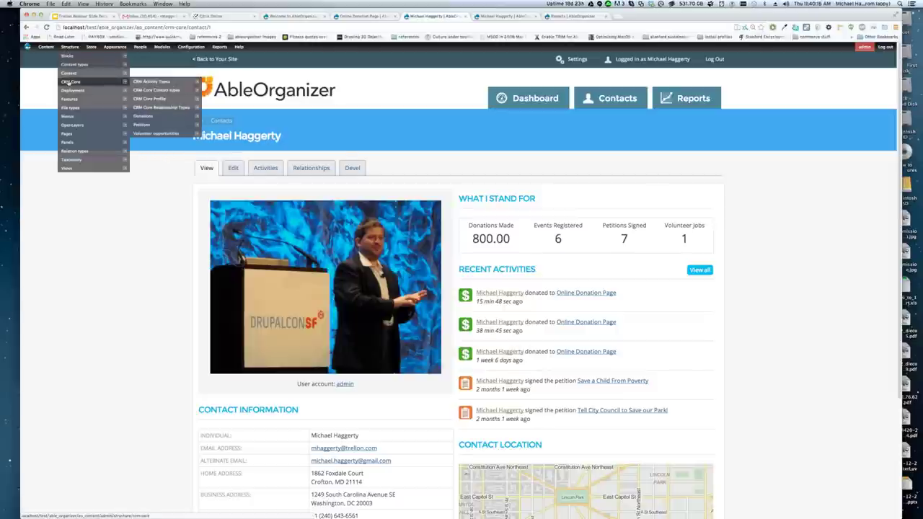
mouse_move(142, 85)
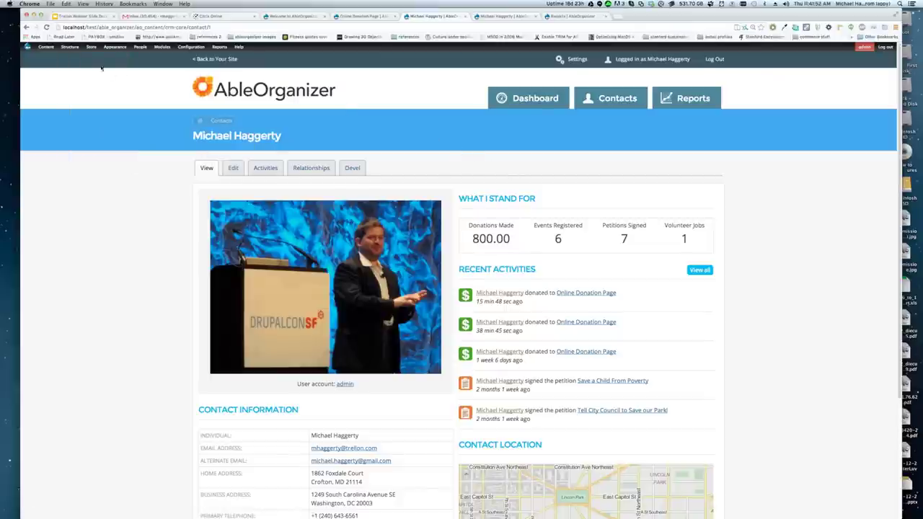
mouse_move(69, 47)
mouse_move(75, 65)
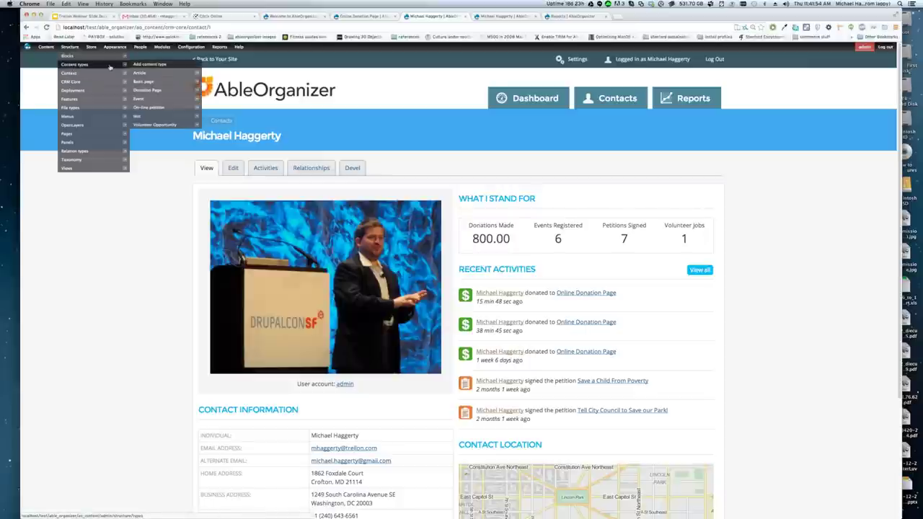
mouse_move(143, 91)
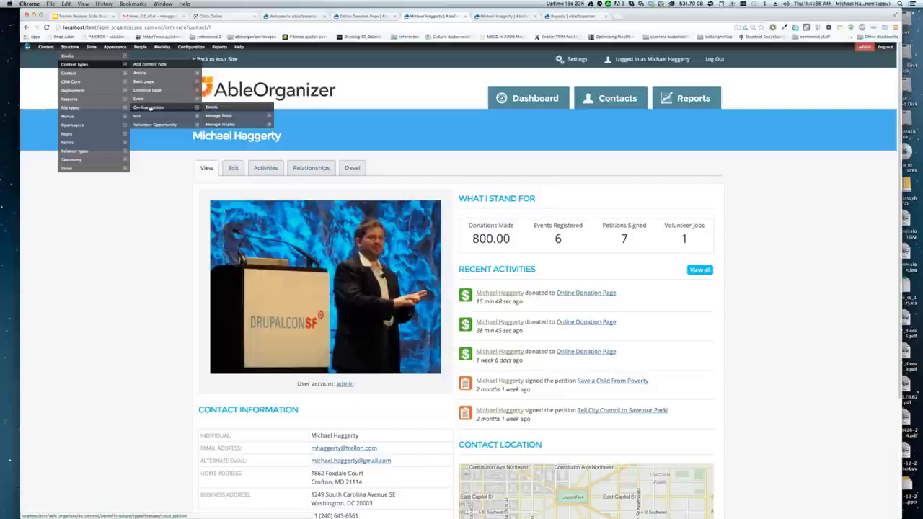
mouse_move(75, 84)
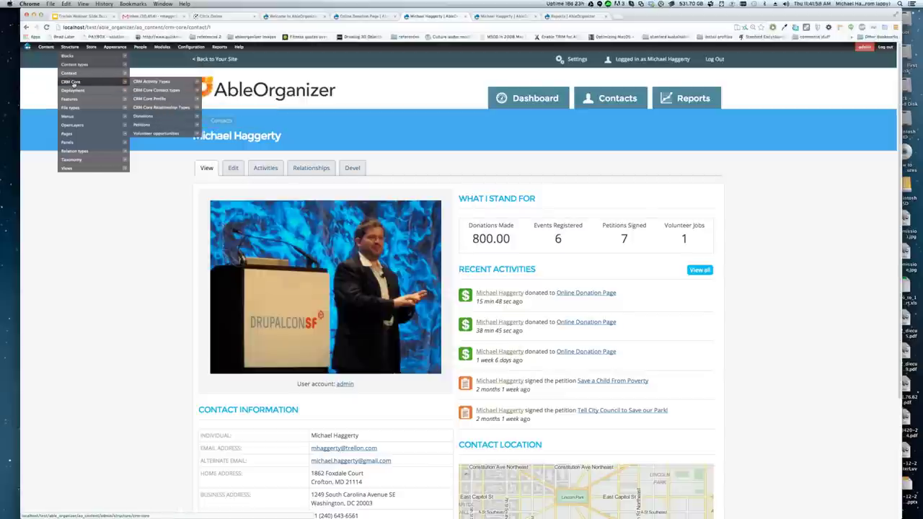
left_click(161, 84)
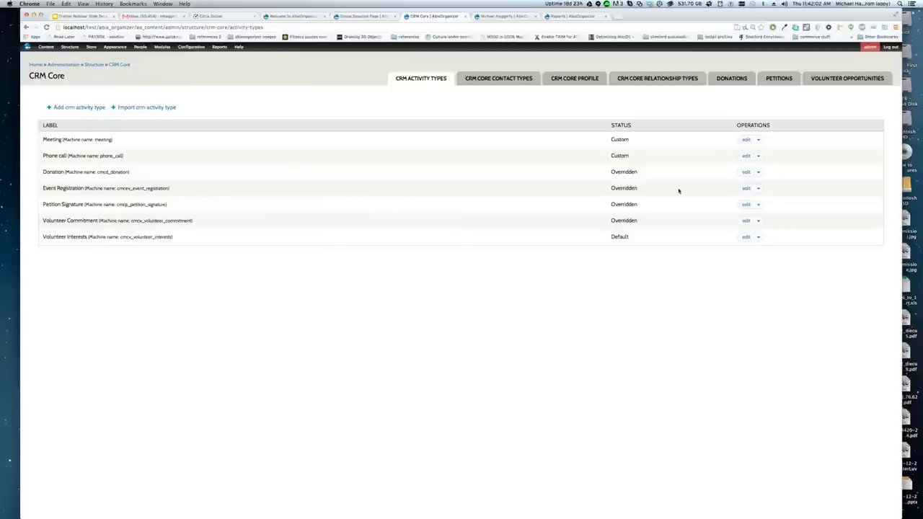
- Open the Donation activity type's settings, highlight its label, and return to the contact profile
left_click(747, 172)
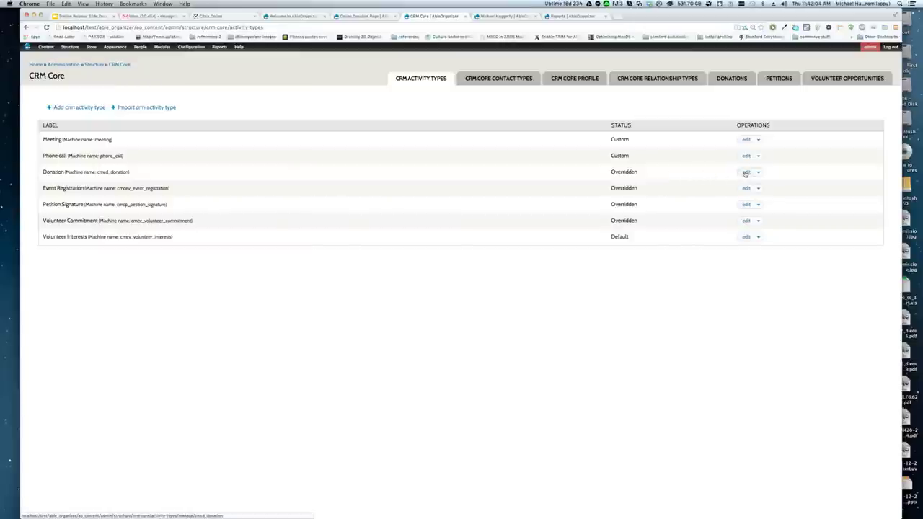
left_click_drag(68, 113, 39, 123)
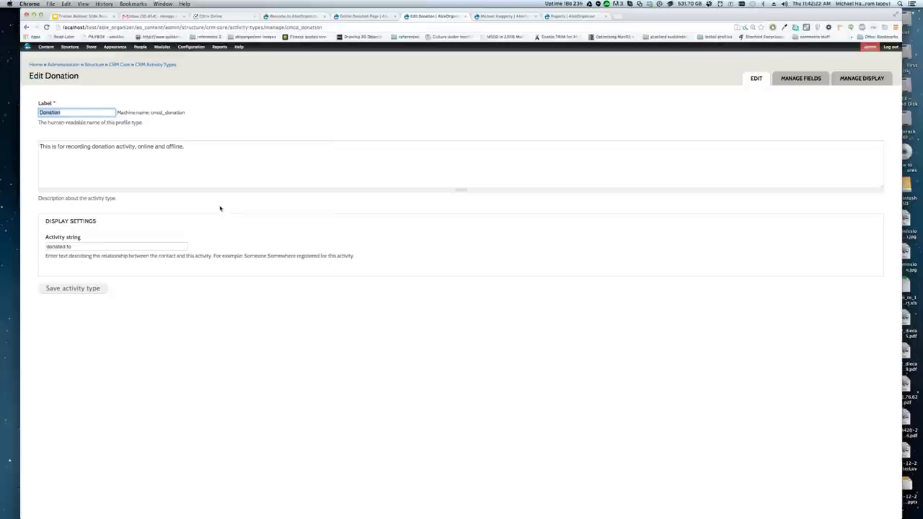
key("super+bracketleft")
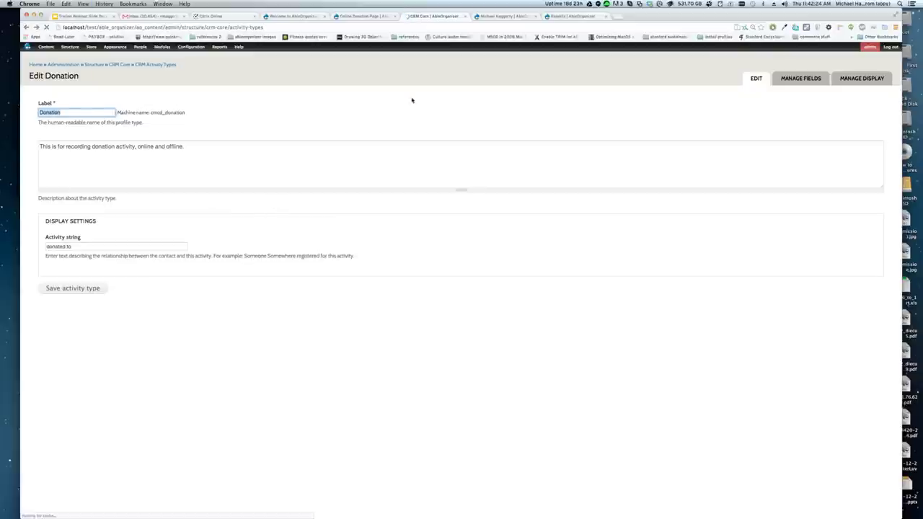
key("super+bracketleft")
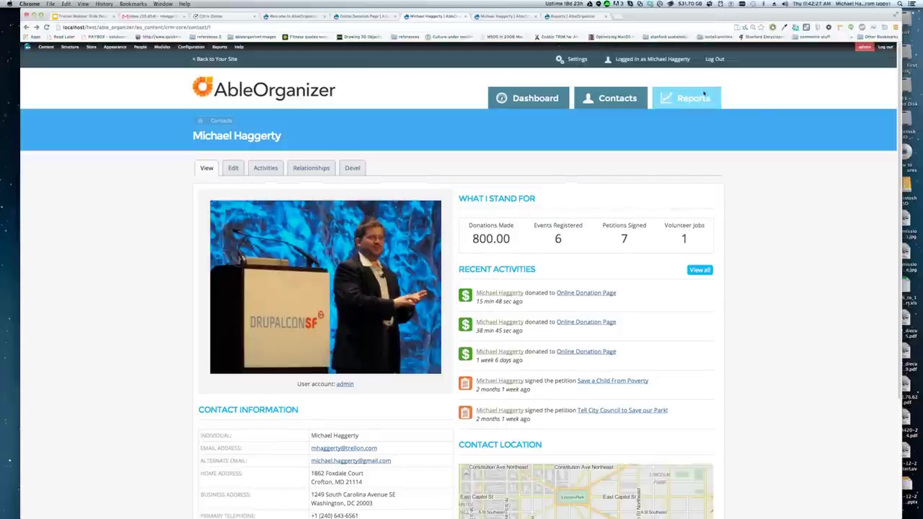
- Open the Donations Overview report, view its panel content in the editor, and return to the reports list
left_click(694, 99)
left_click(242, 198)
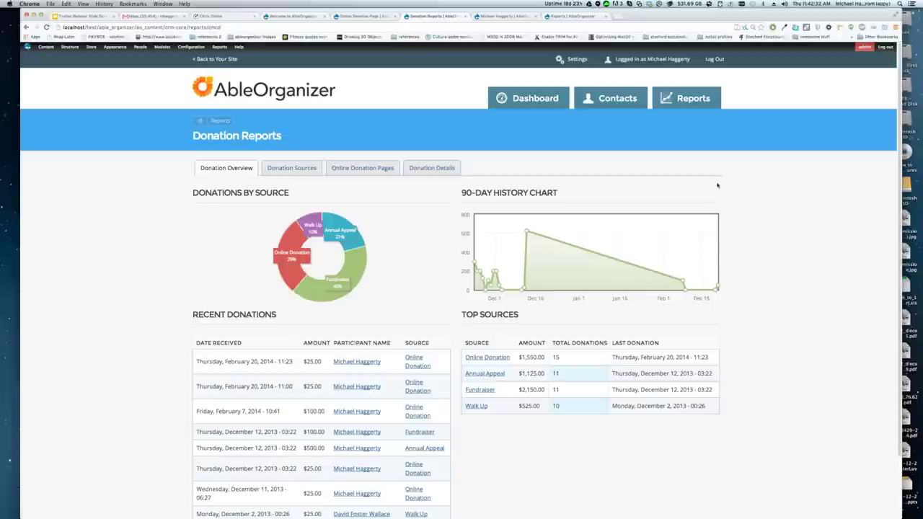
left_click(717, 190)
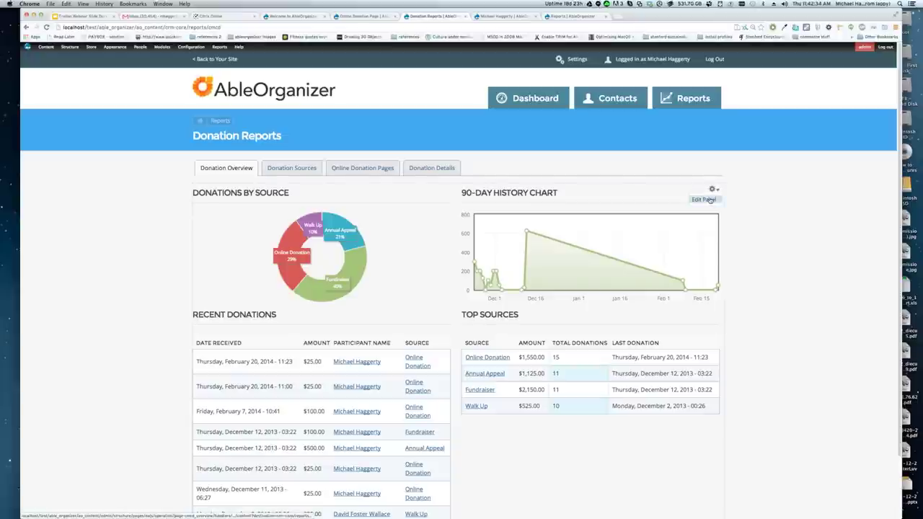
left_click(703, 200)
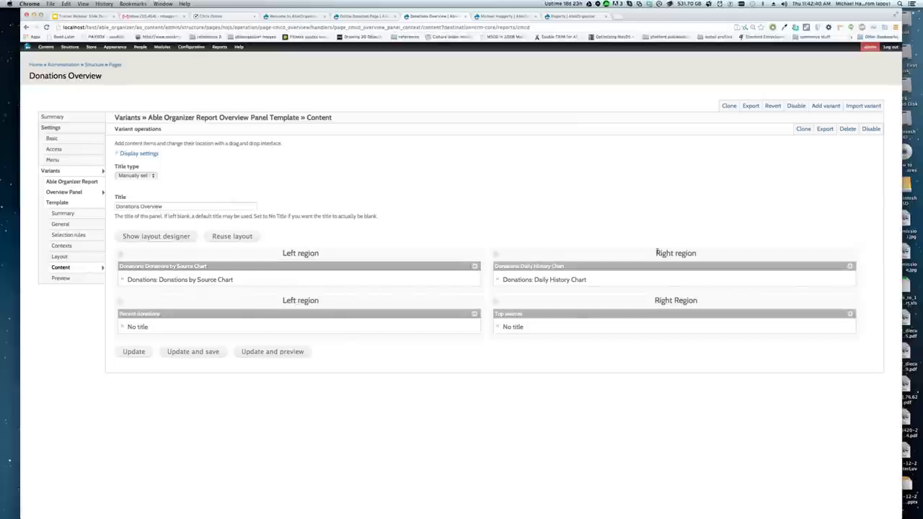
key("super+bracketleft")
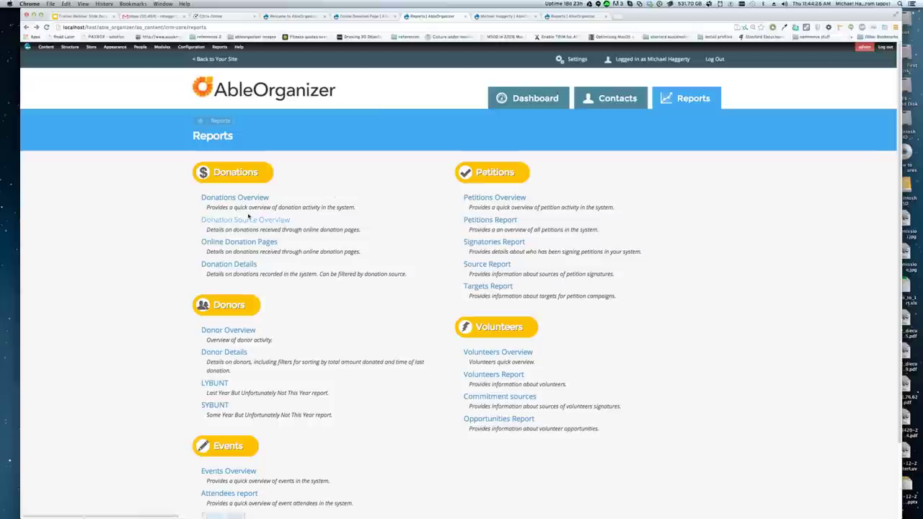
- Edit the Donations Overview panel to put Daily History Chart in the left region and Donations by Source Chart in the right, save, and reload
left_click(241, 197)
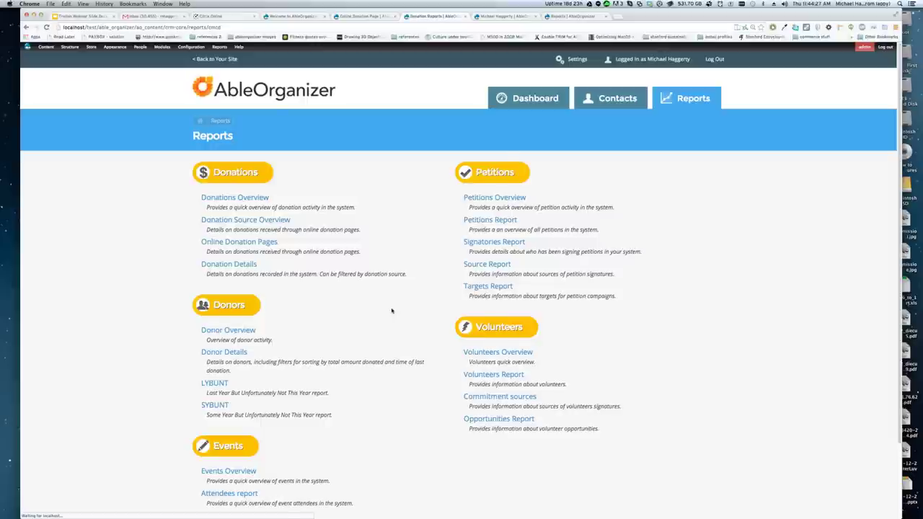
left_click(713, 189)
left_click(704, 199)
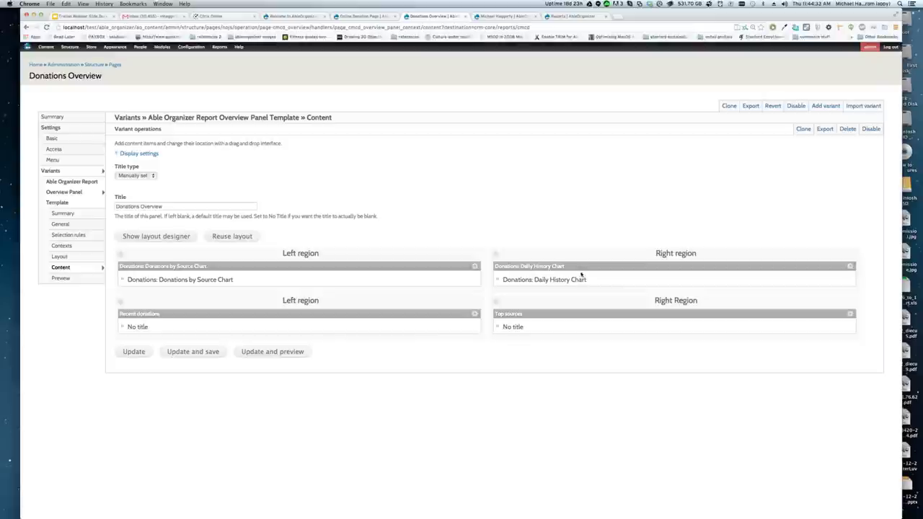
left_click_drag(577, 268, 550, 265)
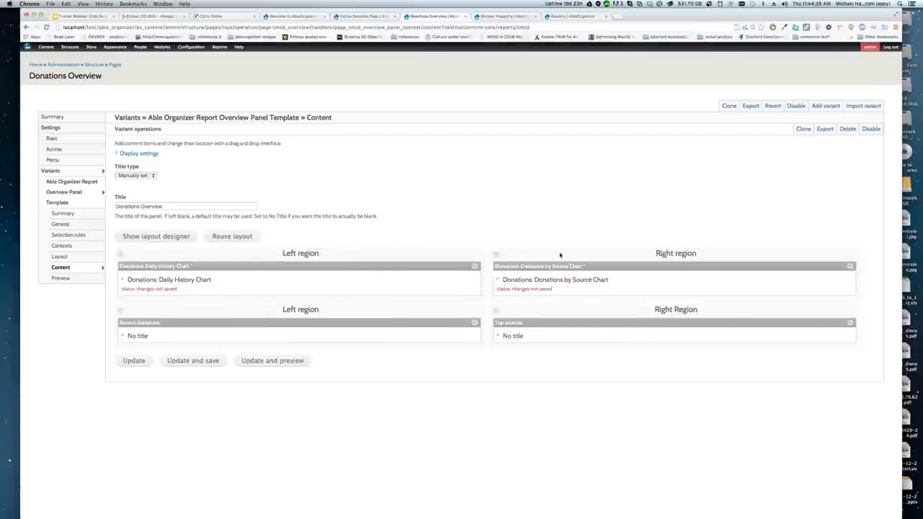
left_click(198, 362)
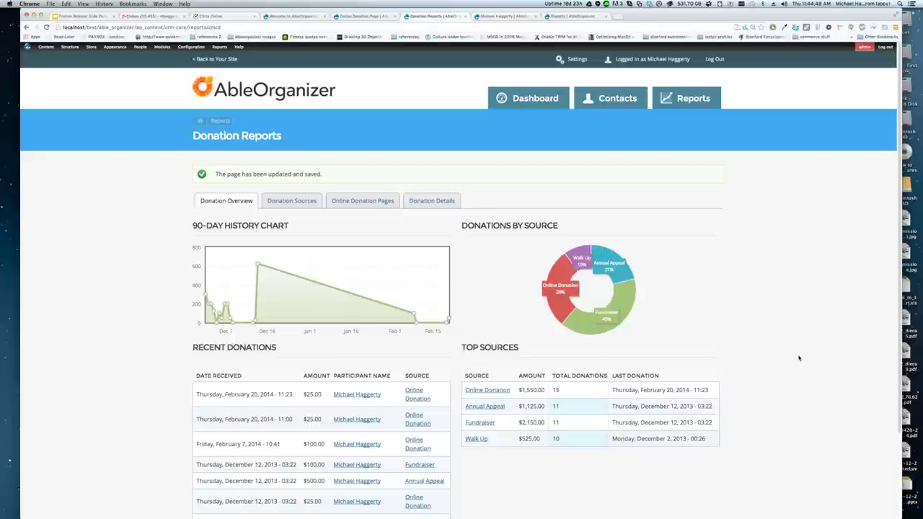
key("super+r")
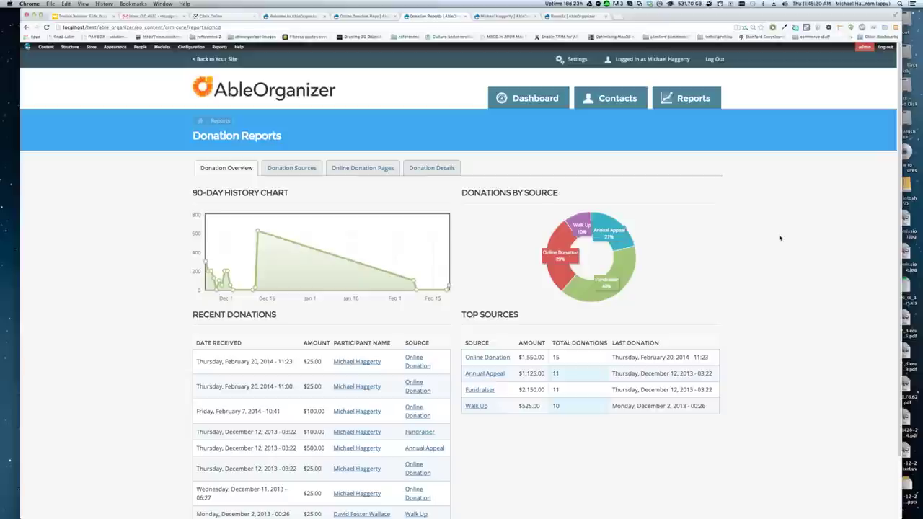
- Open the Donation Sources report and review the table of donation sources
left_click(287, 170)
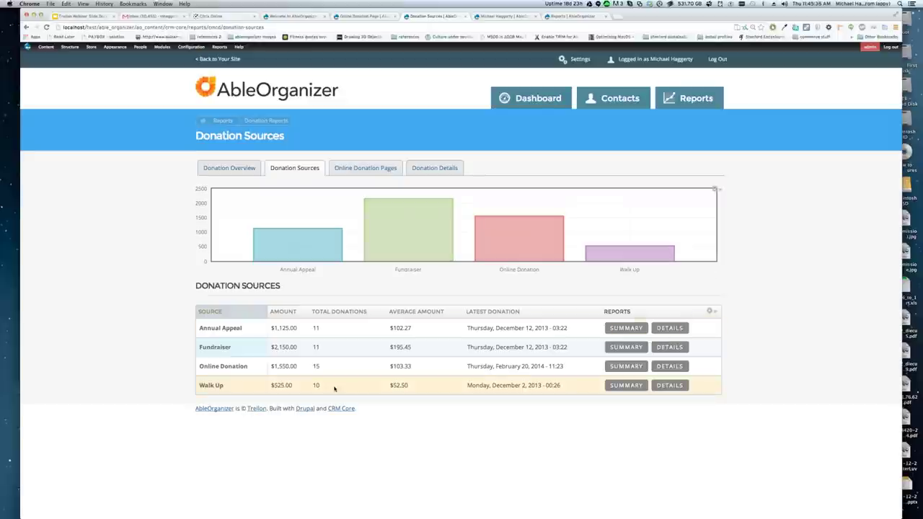
left_click_drag(197, 328, 703, 392)
left_click(474, 456)
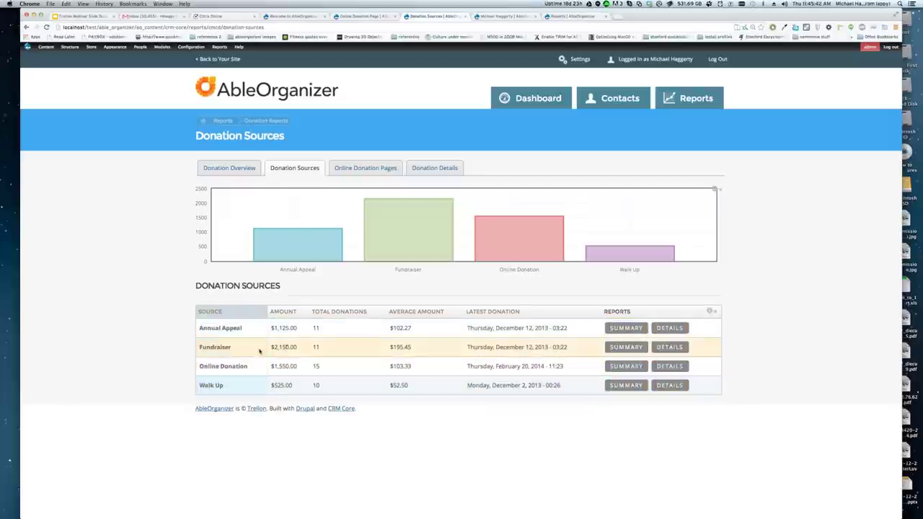
- Open the summary of the Fundraiser source and examine its source frequency, donation levels and other sources tables
left_click(626, 347)
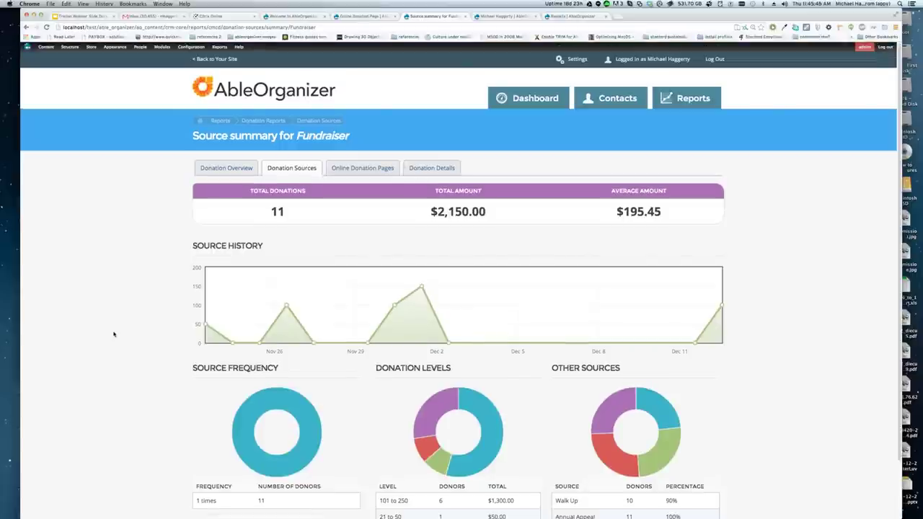
scroll(113, 335, "down", 2)
scroll(113, 333, "down", 1)
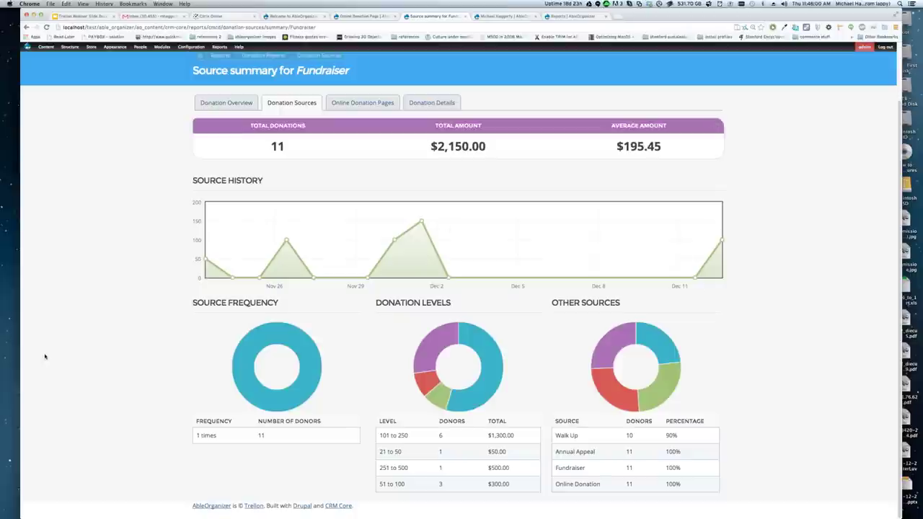
left_click_drag(220, 436, 187, 455)
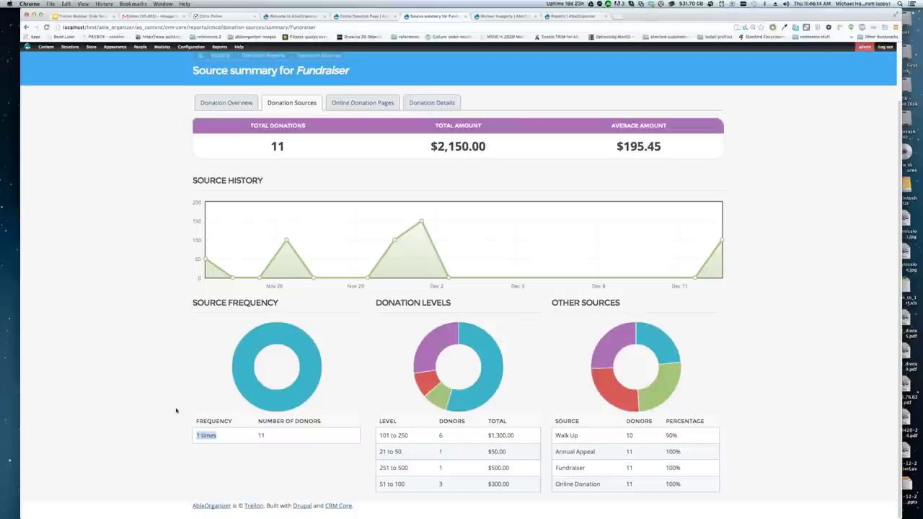
left_click_drag(408, 436, 379, 437)
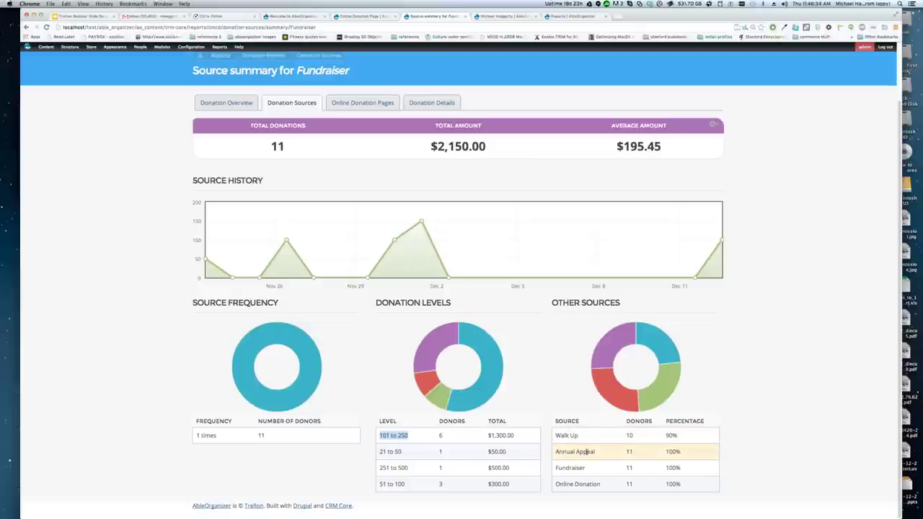
left_click_drag(555, 435, 578, 436)
left_click(557, 452)
left_click_drag(557, 451, 595, 452)
left_click_drag(556, 484, 602, 484)
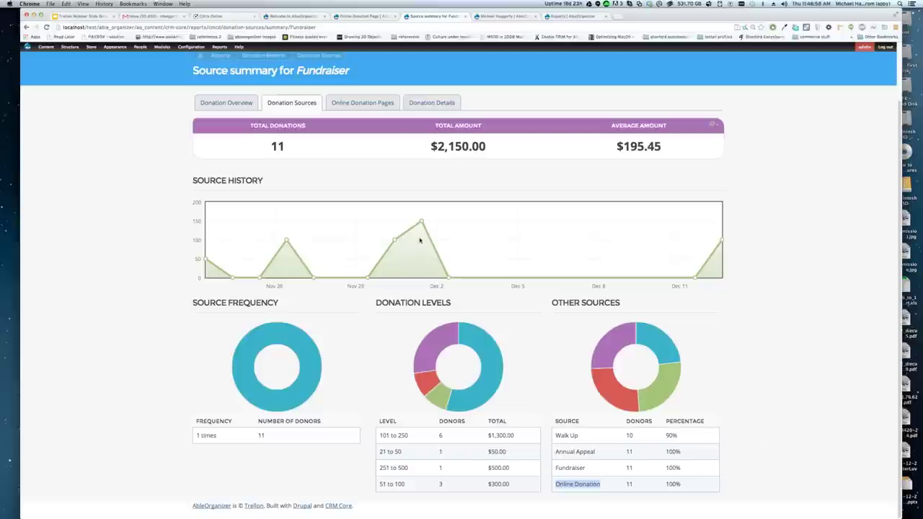
- Open the Online Donation Pages report, review its table, view the Fundraiser donation page, and return to the report
left_click(363, 102)
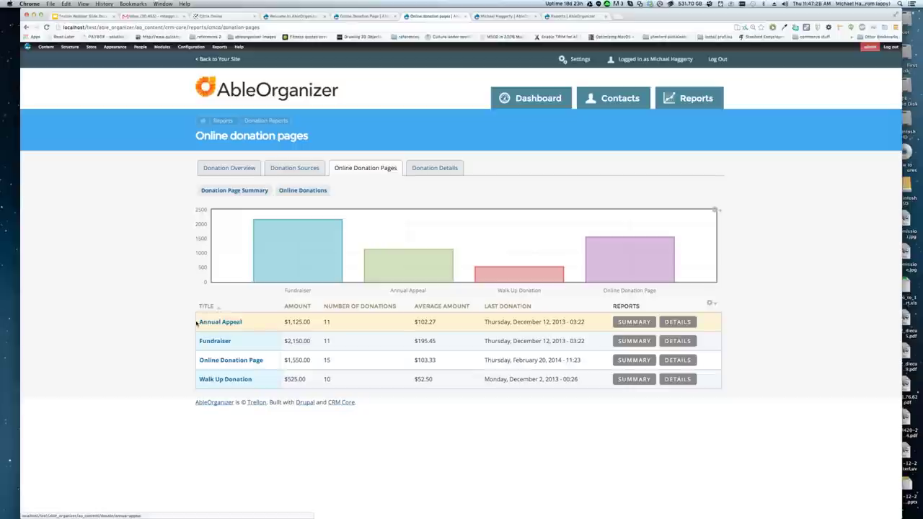
left_click_drag(197, 323, 577, 450)
left_click(577, 450)
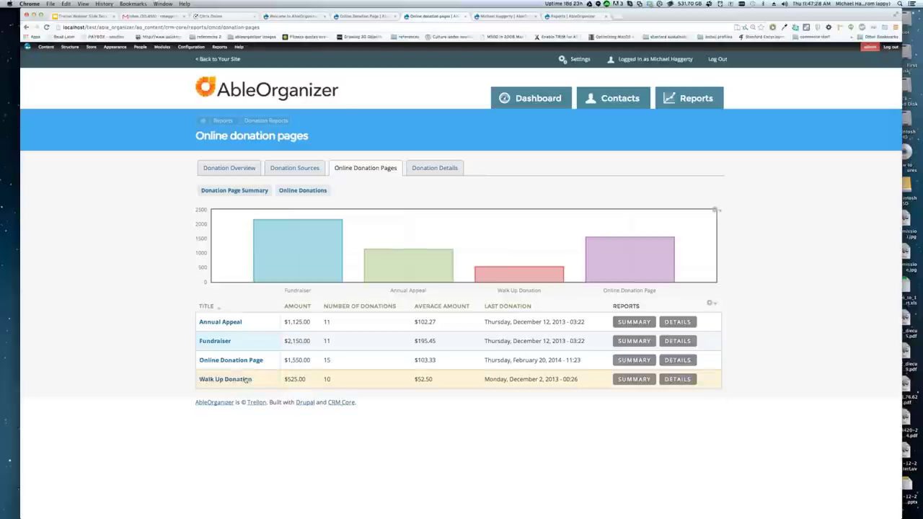
left_click(216, 344)
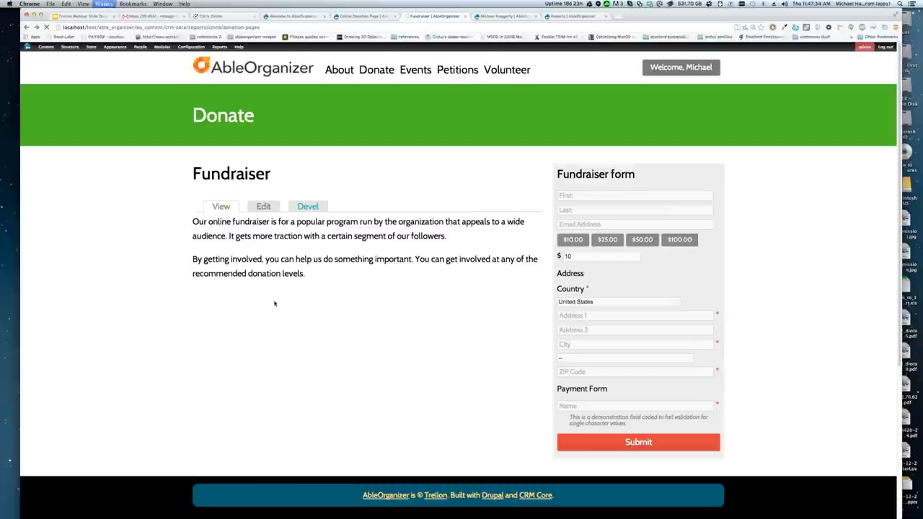
key("super+bracketleft")
- Open the Fundraiser donation page's summary report and examine the Day of Week table, highlighting Saturday
left_click(633, 341)
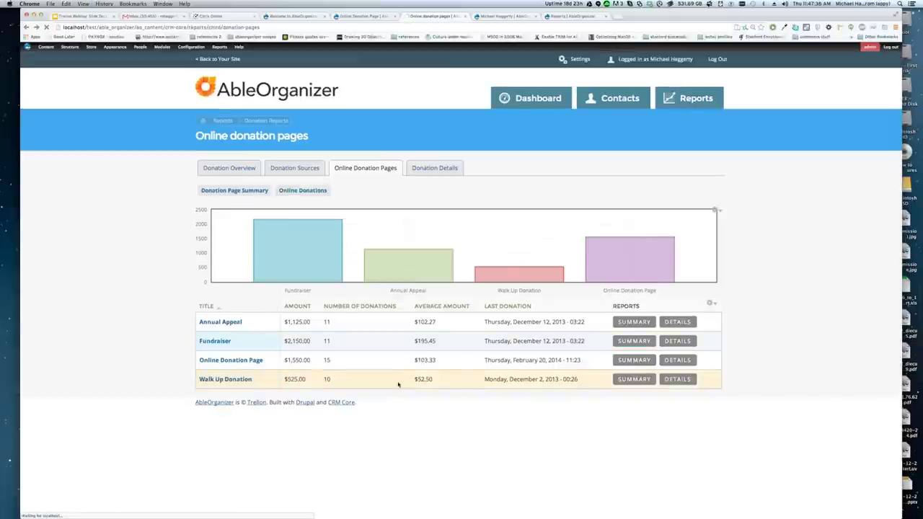
scroll(179, 248, "down", 3)
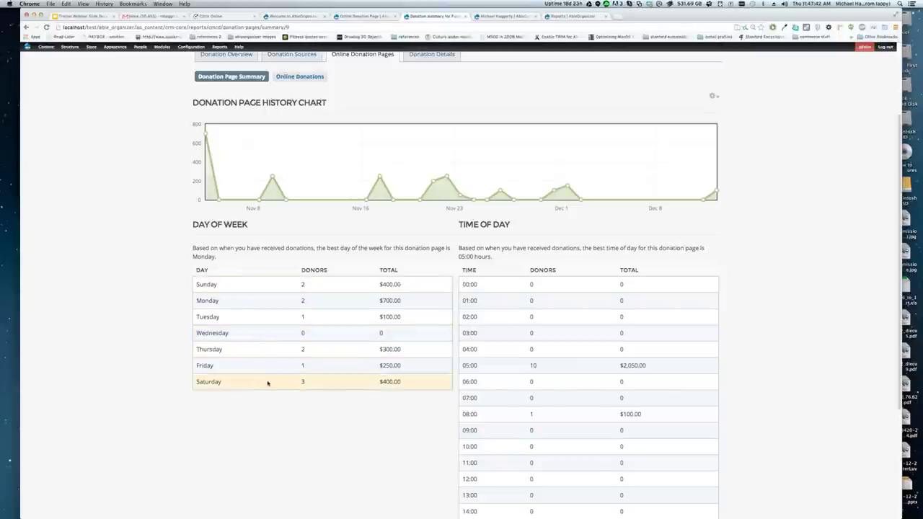
double_click(209, 383)
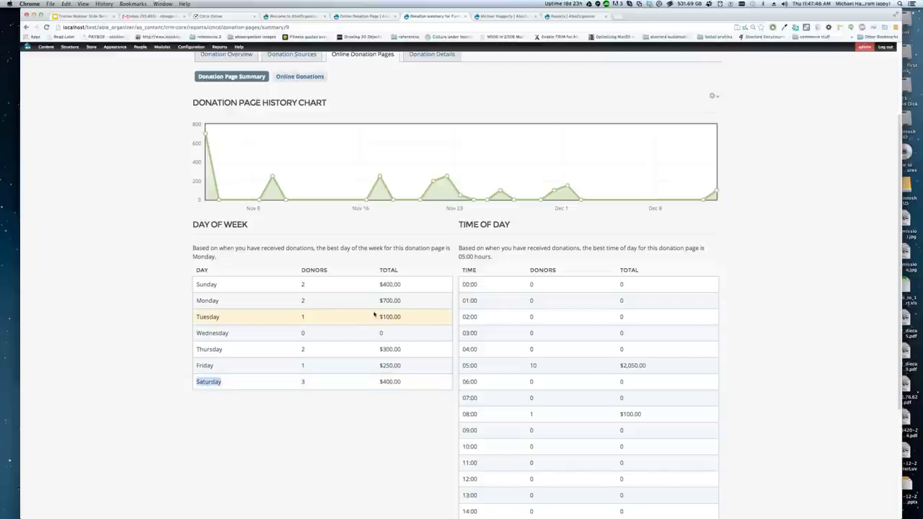
- Examine the Day of Week and Time of Day tables in the Fundraiser summary, highlighting Monday and the 05:00 entry
triple_click(208, 301)
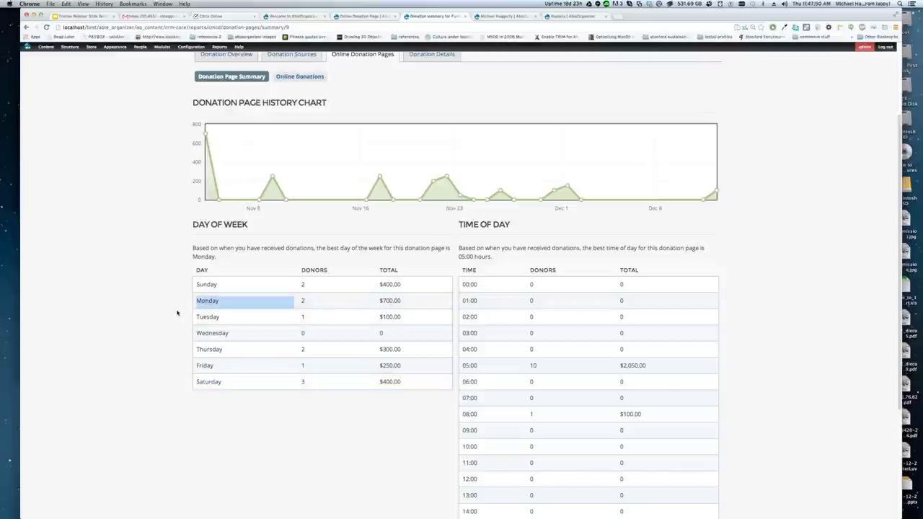
left_click(179, 314)
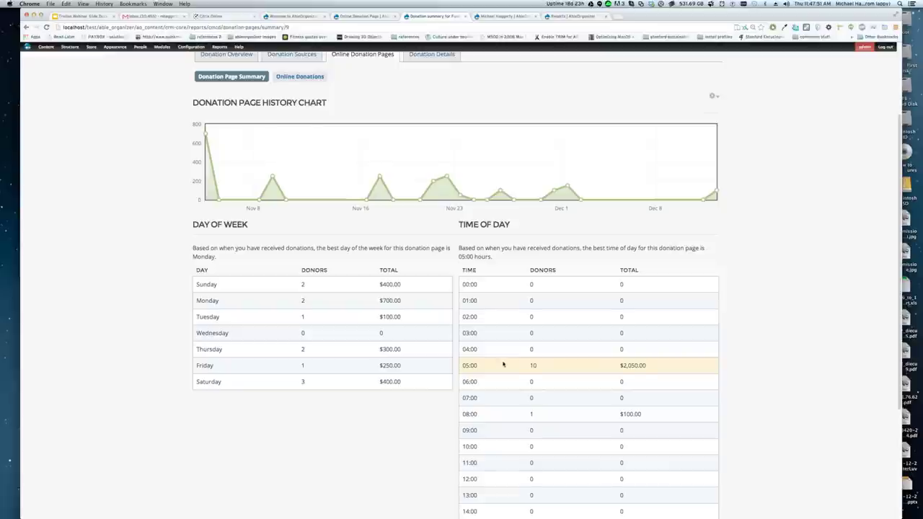
scroll(503, 363, "down", 2)
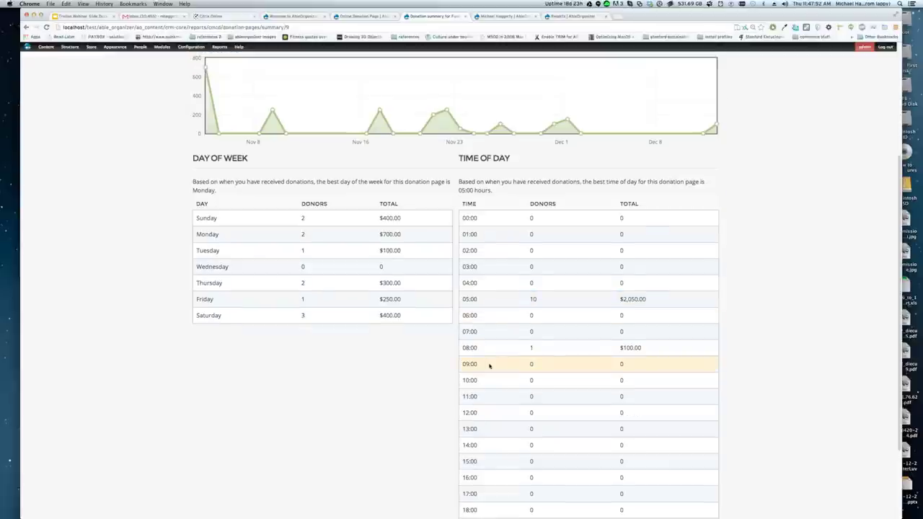
double_click(466, 298)
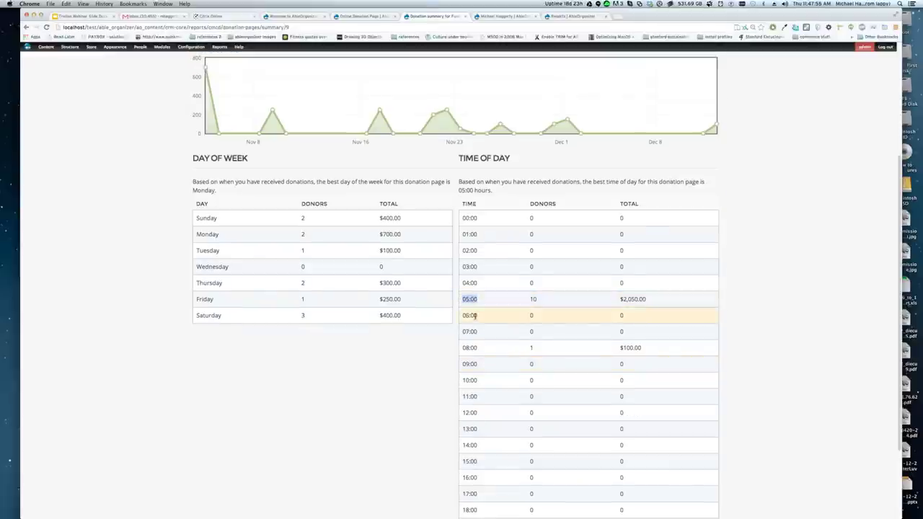
scroll(475, 315, "down", 3)
scroll(474, 319, "up", 5)
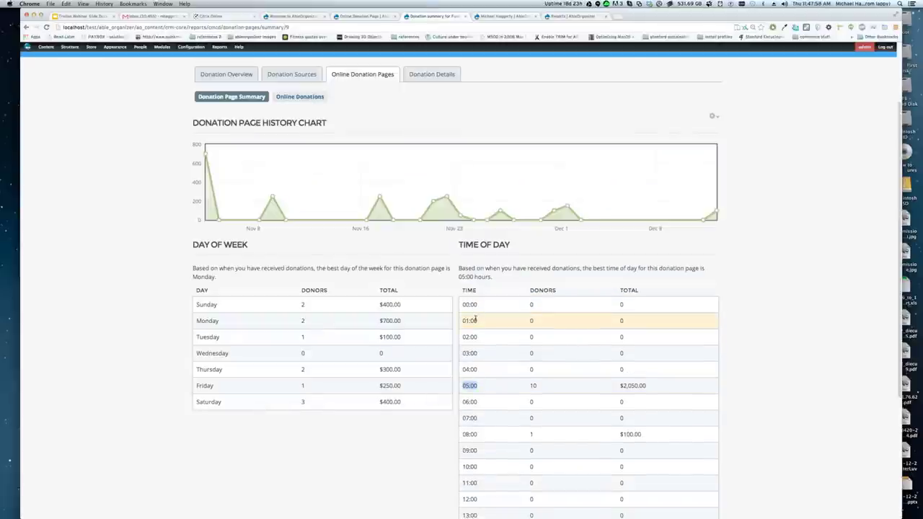
scroll(475, 319, "down", 2)
scroll(476, 319, "up", 3)
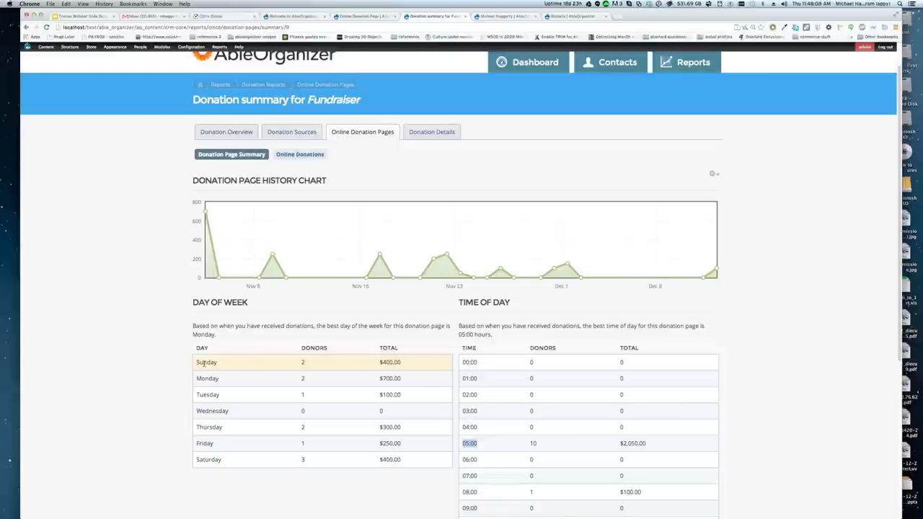
left_click(756, 380)
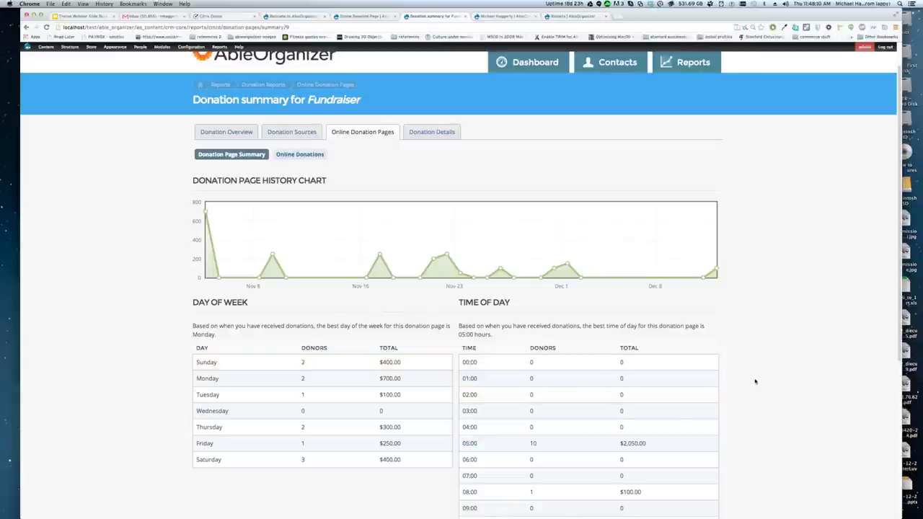
scroll(755, 381, "up", 1)
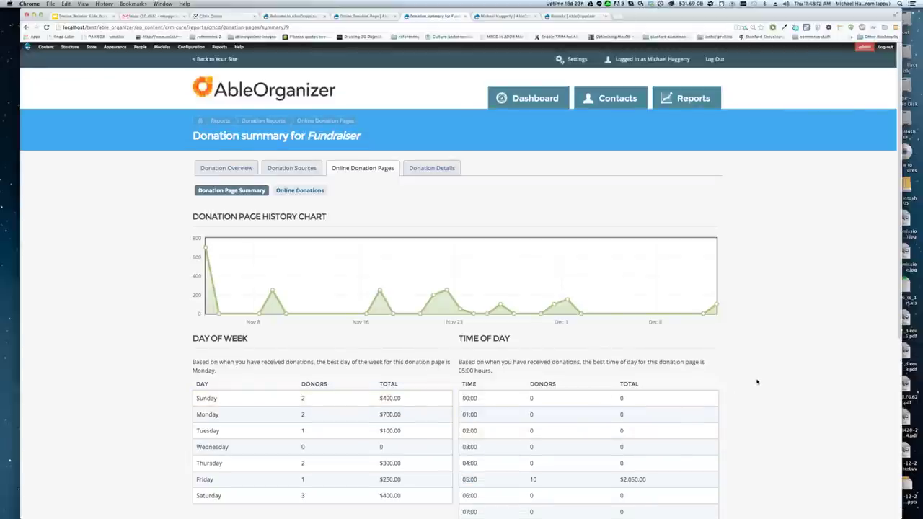